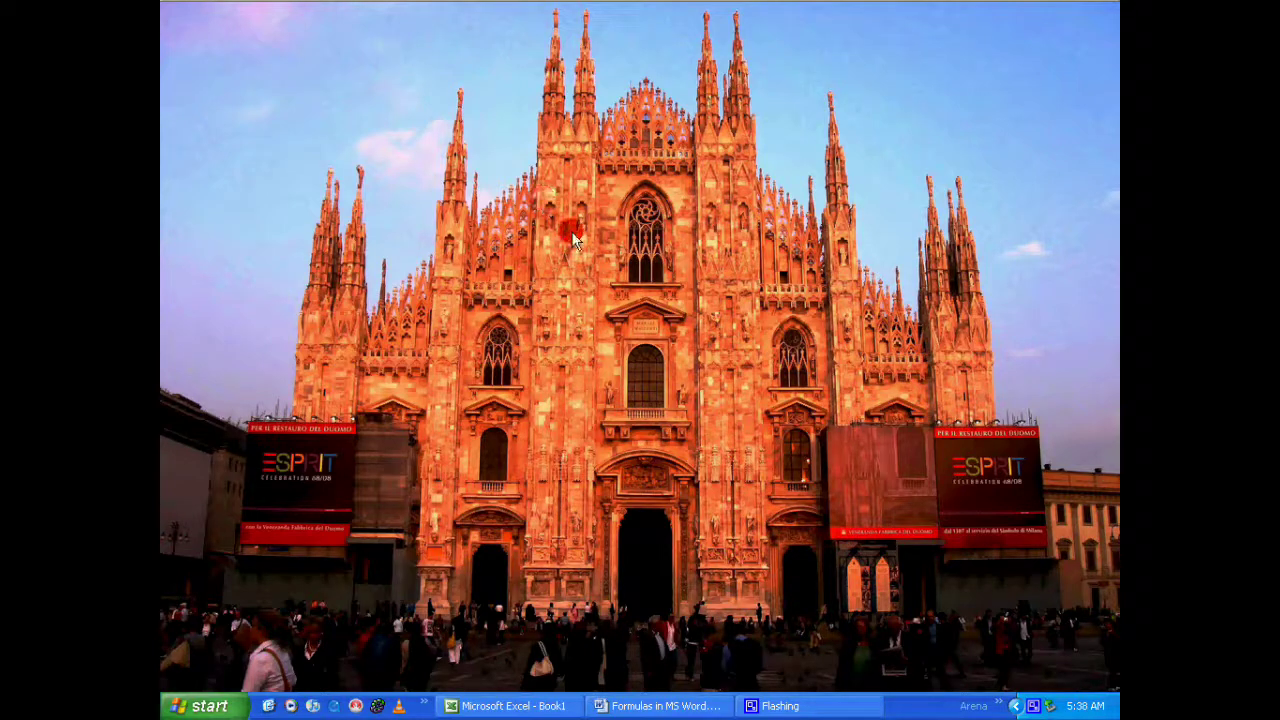
Step: Bring the Formulas in MS Word document to the front, then switch to the blank Excel Book1 workbook
{"action": "left_click", "coordinate": [662, 705]}
{"action": "left_click", "coordinate": [681, 259]}
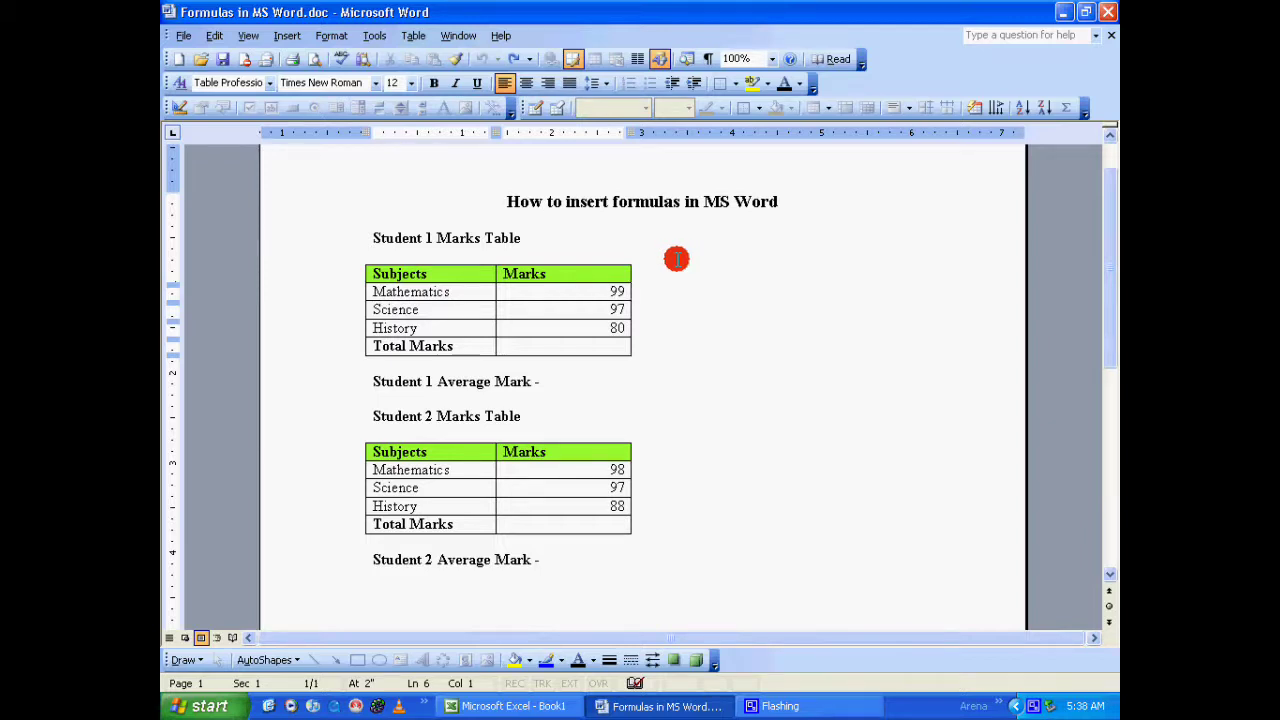
{"action": "left_click", "coordinate": [553, 706]}
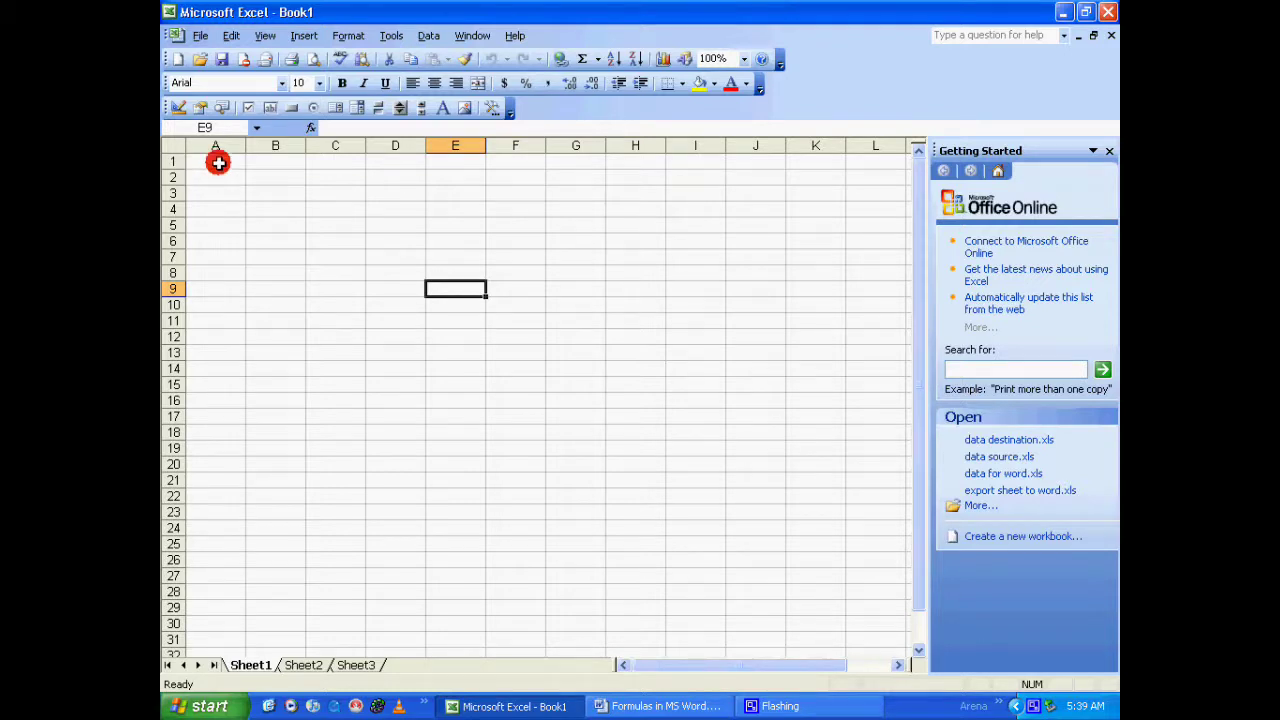
Step: In Excel, select columns A, B and C, then rows 1, 2 and 3 in turn
{"action": "left_click", "coordinate": [219, 147]}
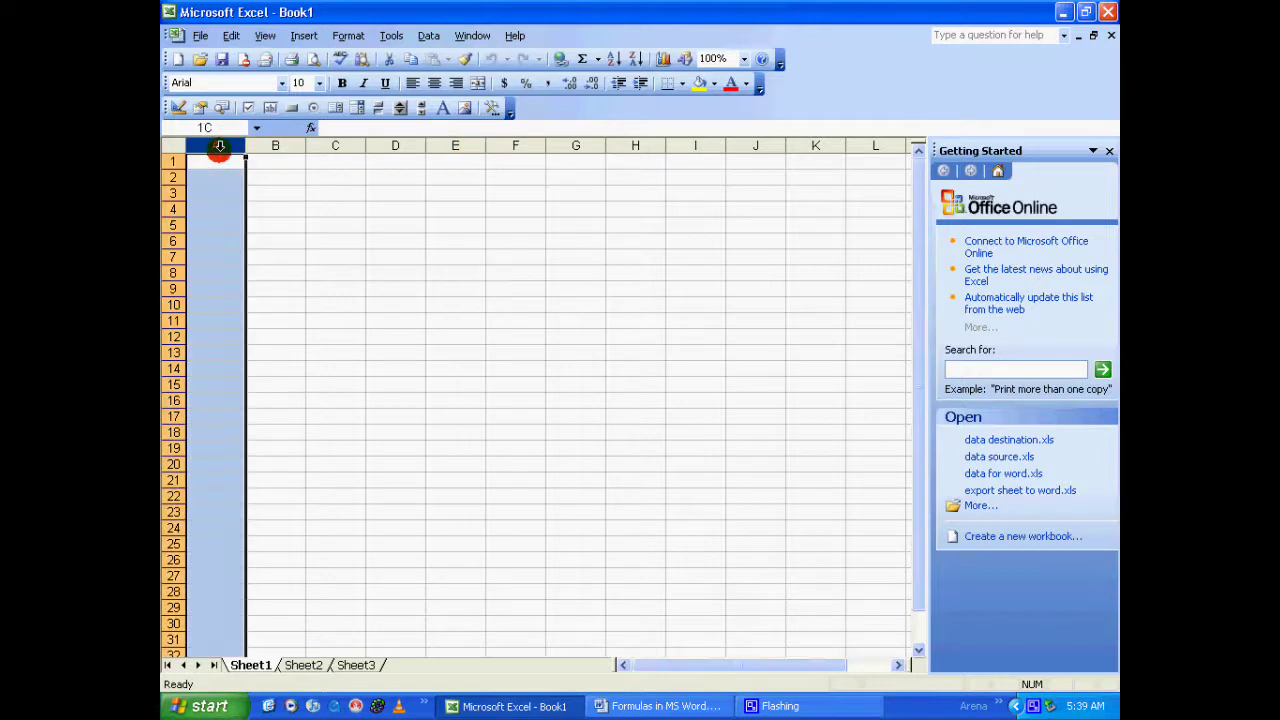
{"action": "left_click", "coordinate": [286, 147]}
{"action": "left_click", "coordinate": [336, 147]}
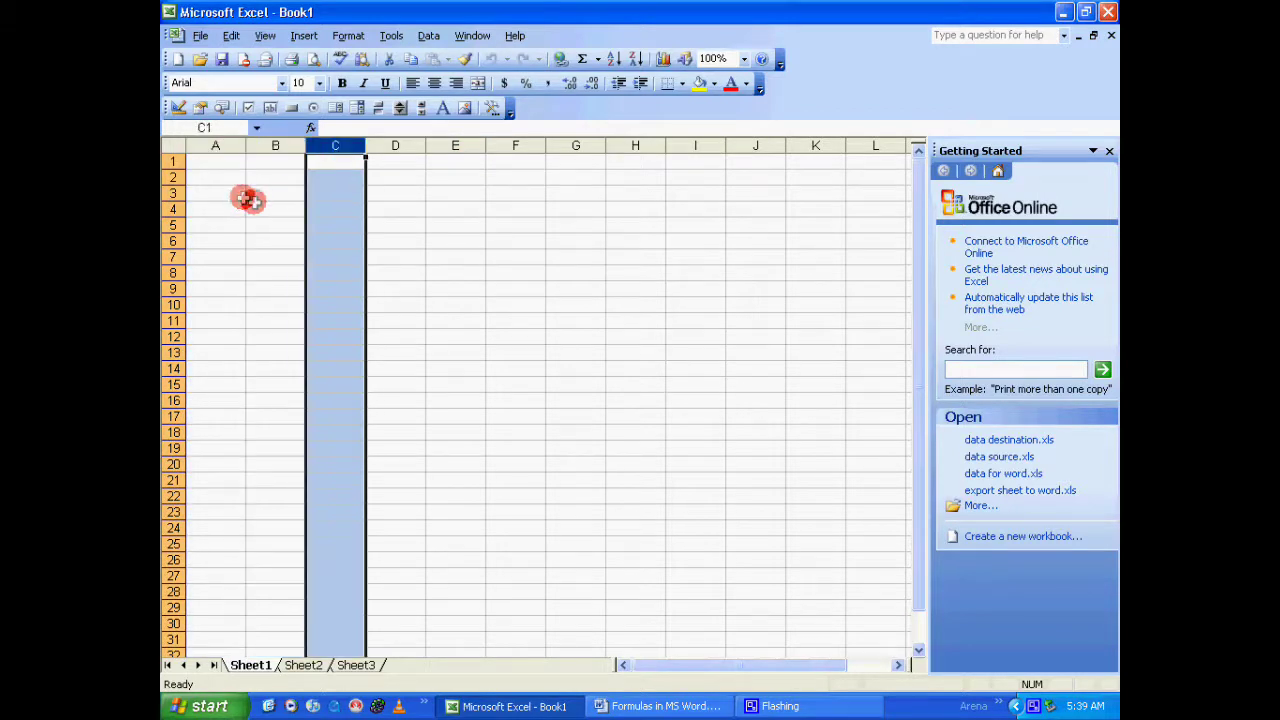
{"action": "left_click", "coordinate": [171, 162]}
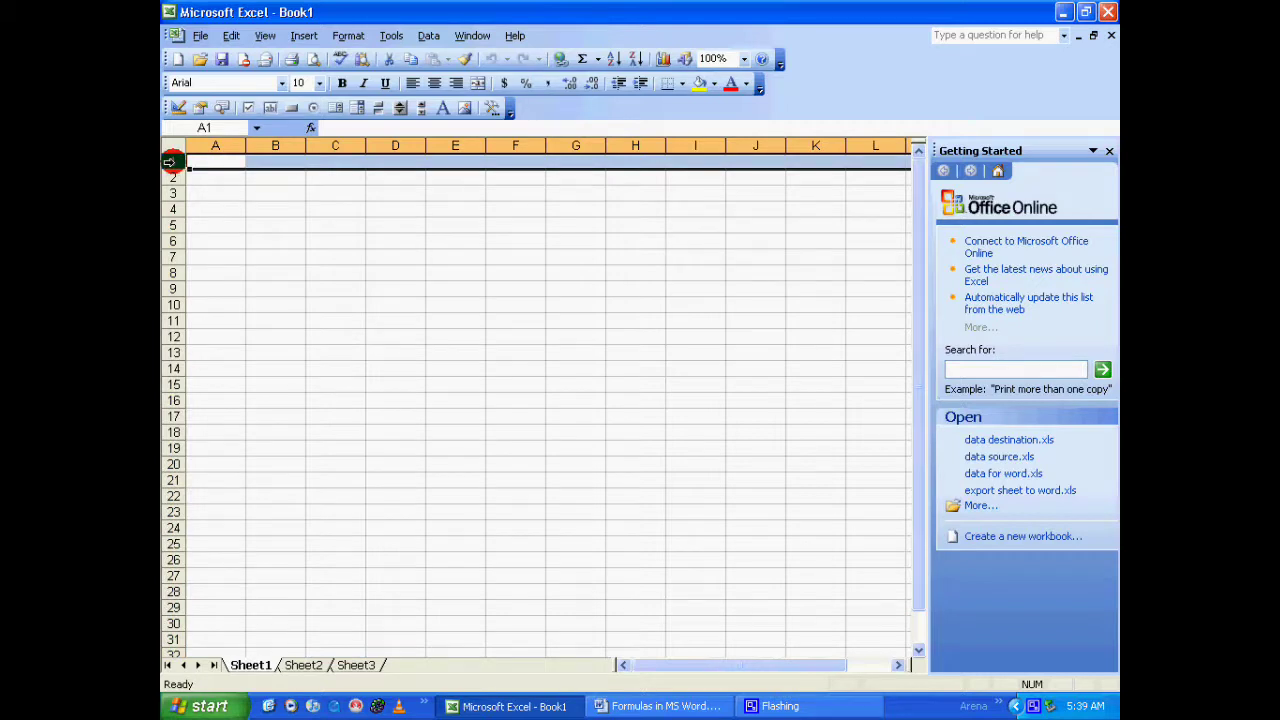
{"action": "left_click", "coordinate": [171, 177]}
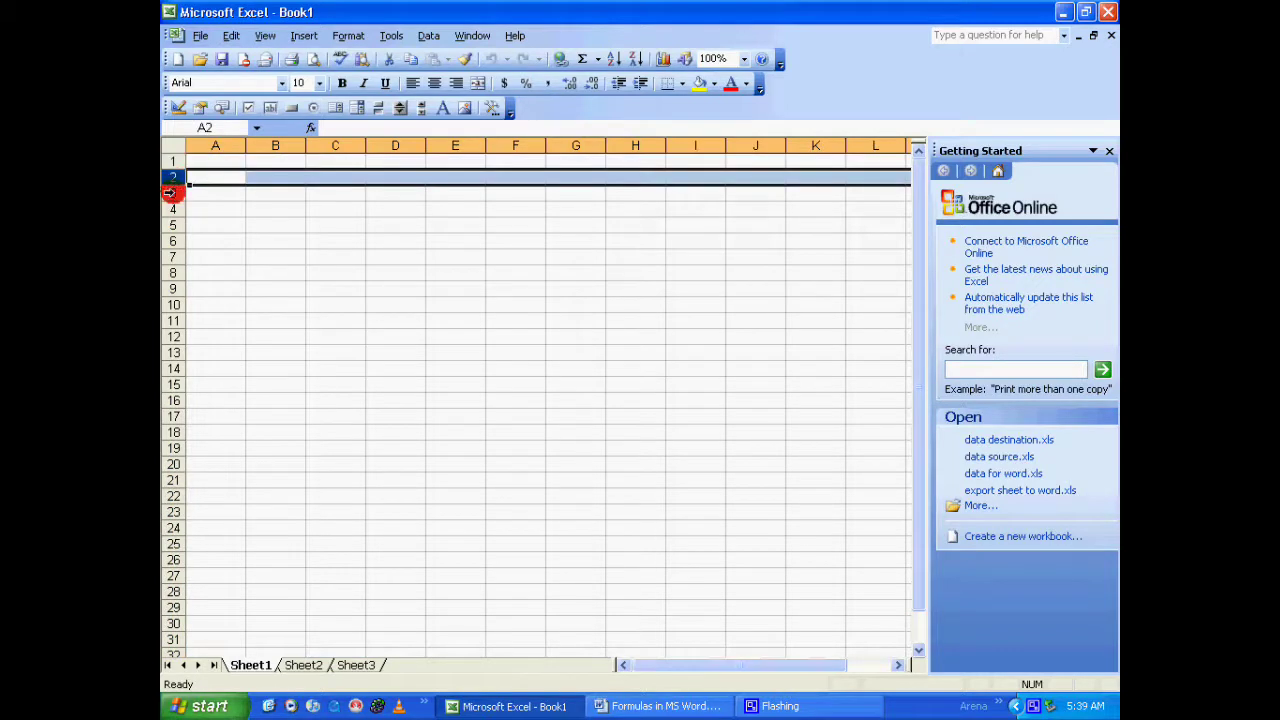
{"action": "left_click", "coordinate": [171, 192]}
Step: Select cells F7 and A2 and the block A2:J22, make E9 active, then return to Word
{"action": "left_click", "coordinate": [508, 257]}
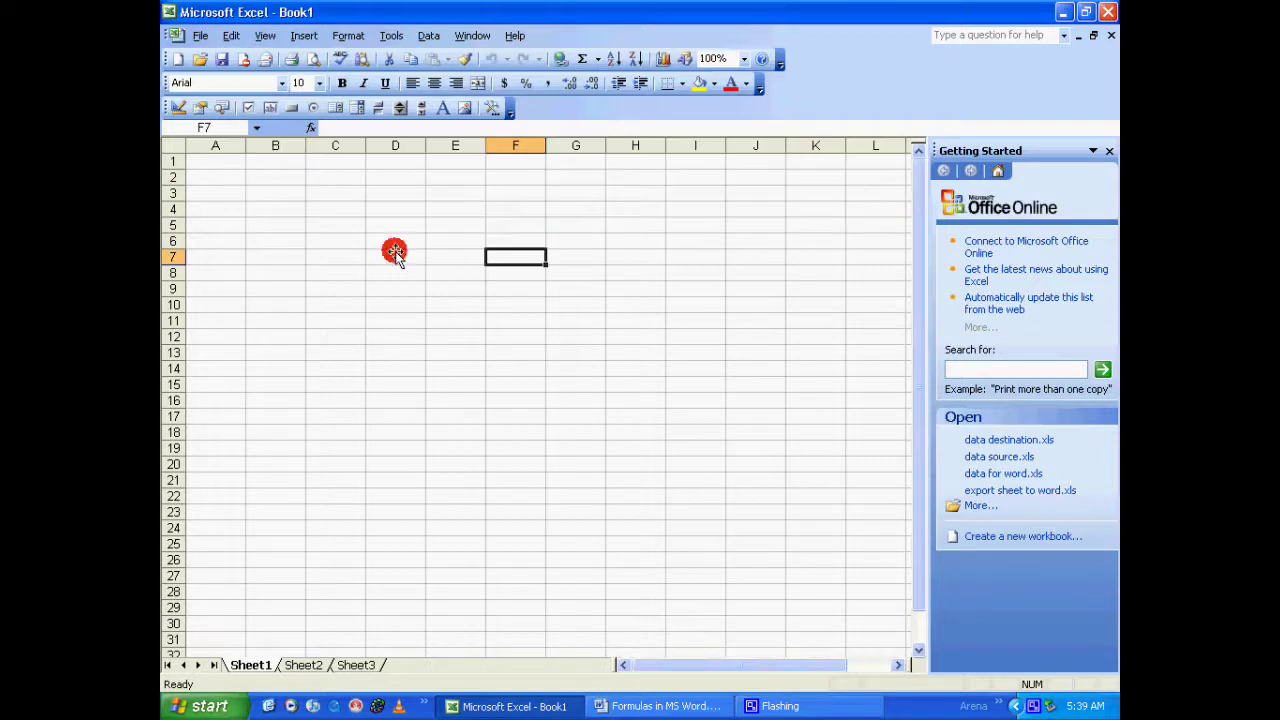
{"action": "left_click", "coordinate": [240, 180]}
{"action": "left_click_drag", "start_coordinate": [258, 183], "coordinate": [706, 469]}
{"action": "left_click", "coordinate": [433, 350]}
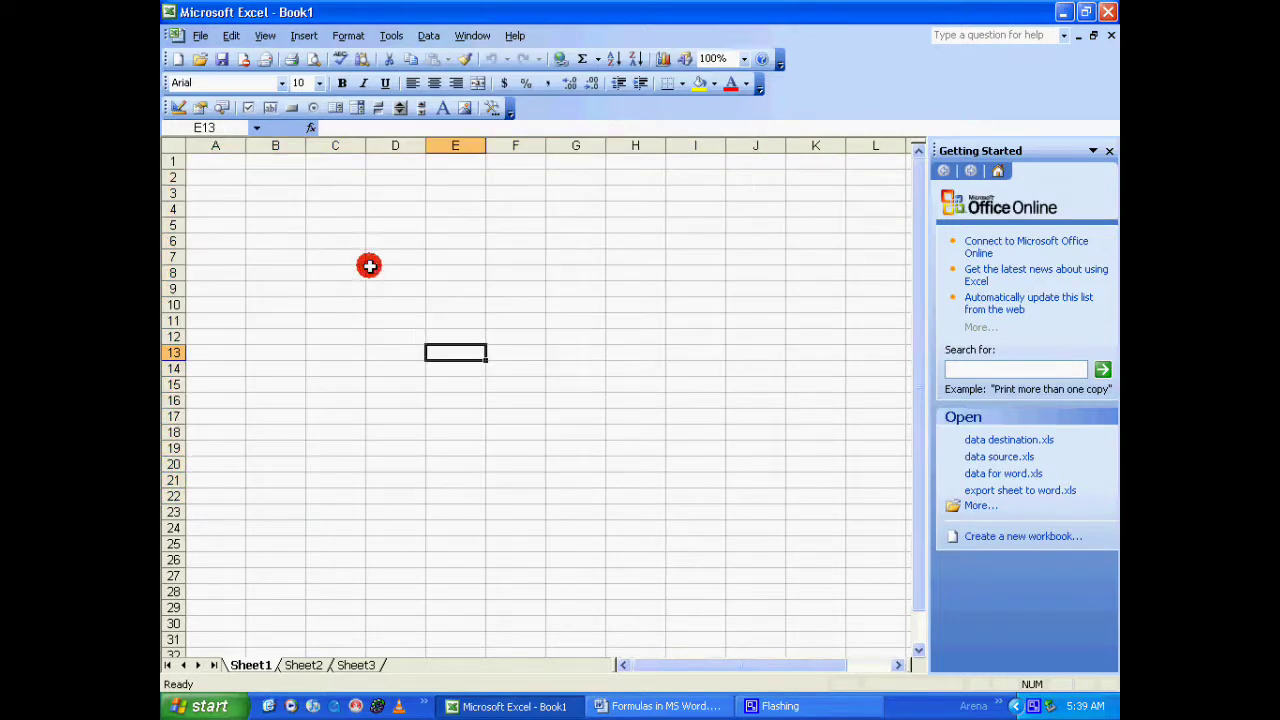
{"action": "left_click", "coordinate": [465, 287]}
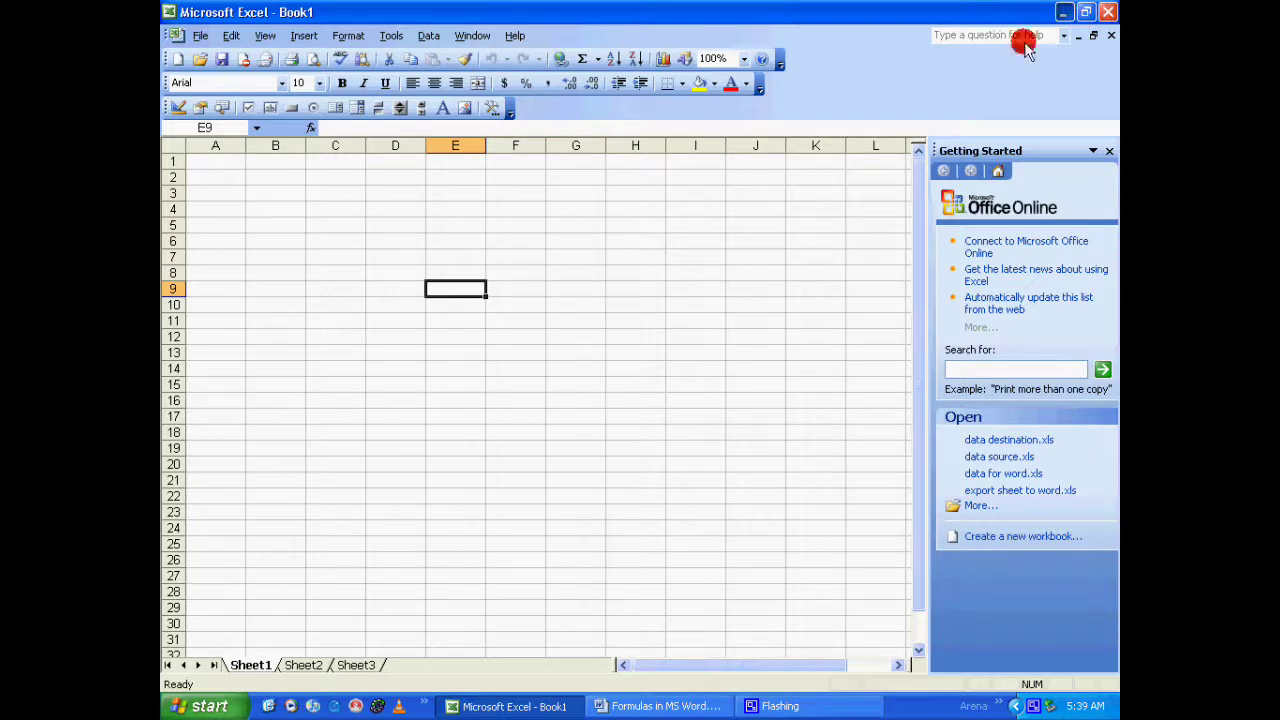
{"action": "key", "text": "alt+Tab"}
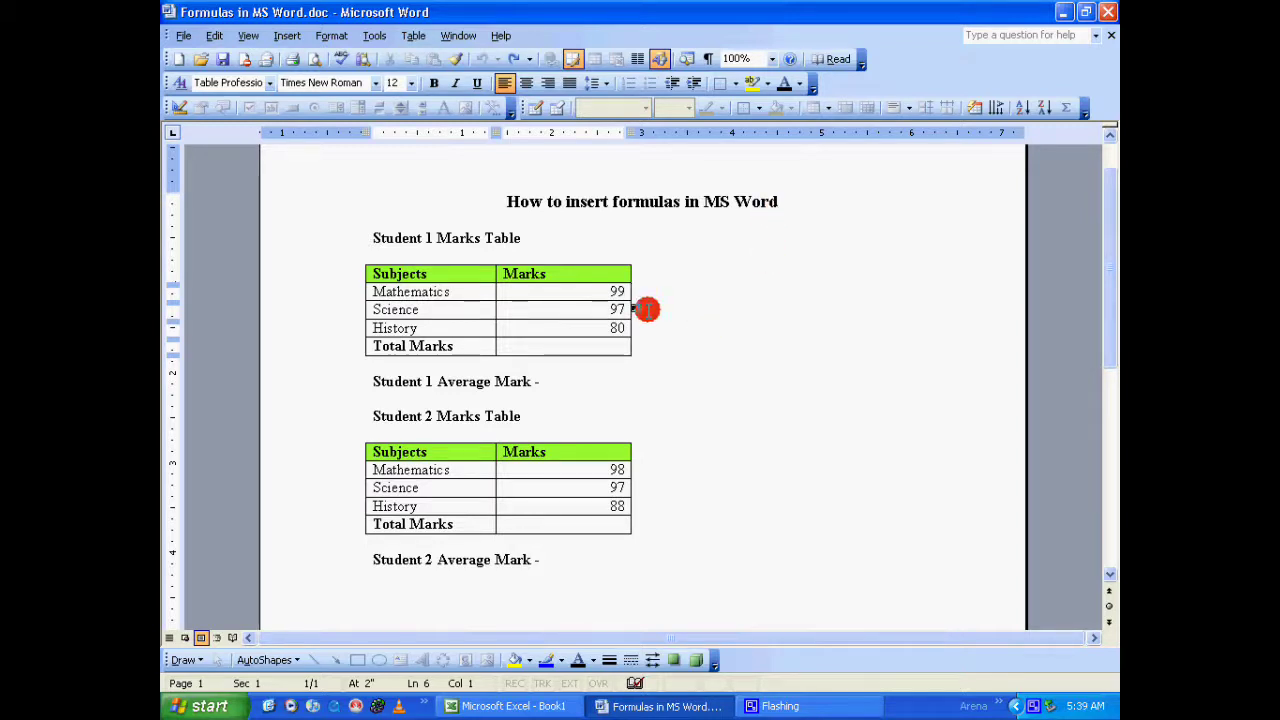
Step: Select the Science and History marks, the Marks column and the History row of Student 1's table
{"action": "left_click_drag", "start_coordinate": [603, 306], "coordinate": [638, 308]}
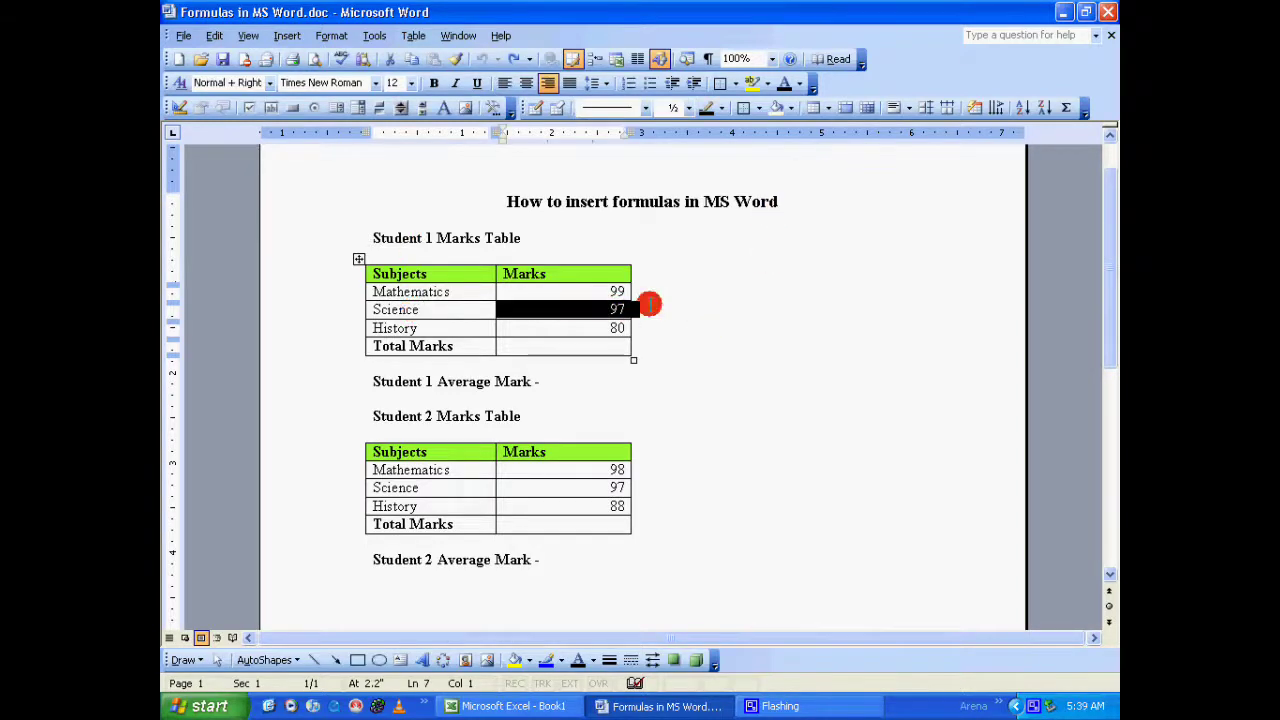
{"action": "left_click", "coordinate": [740, 291]}
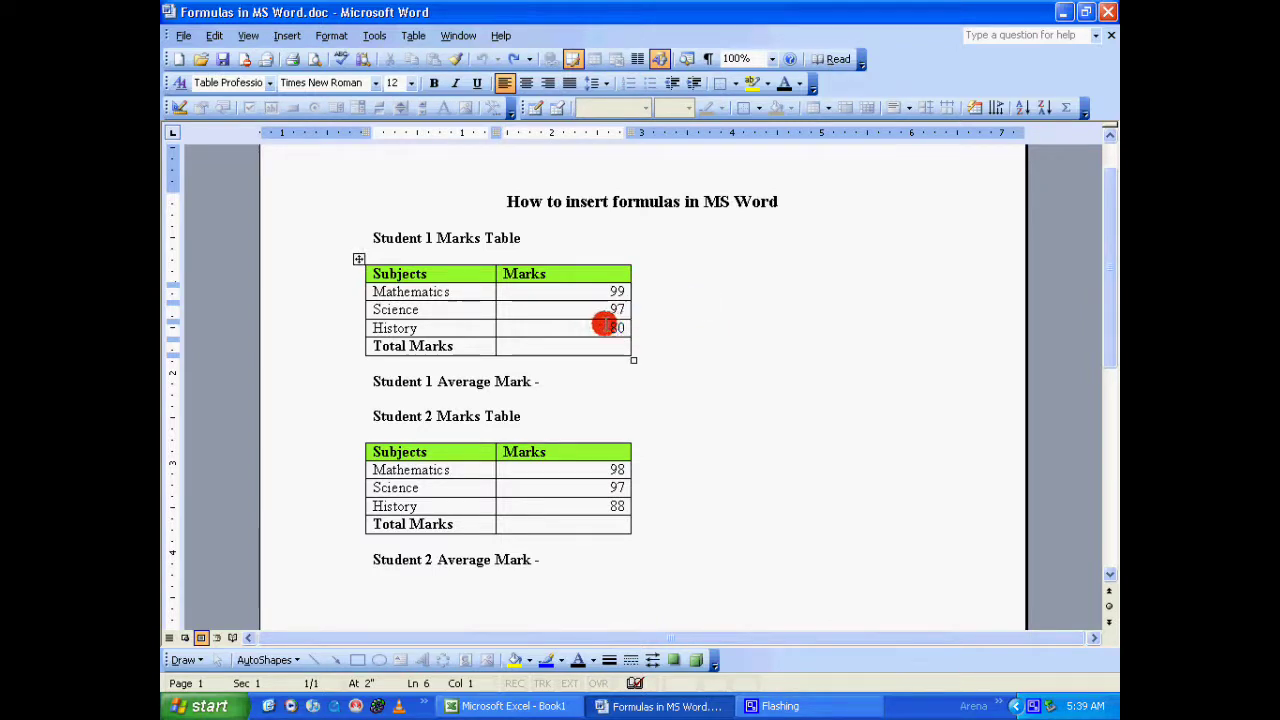
{"action": "left_click_drag", "start_coordinate": [606, 327], "coordinate": [622, 324]}
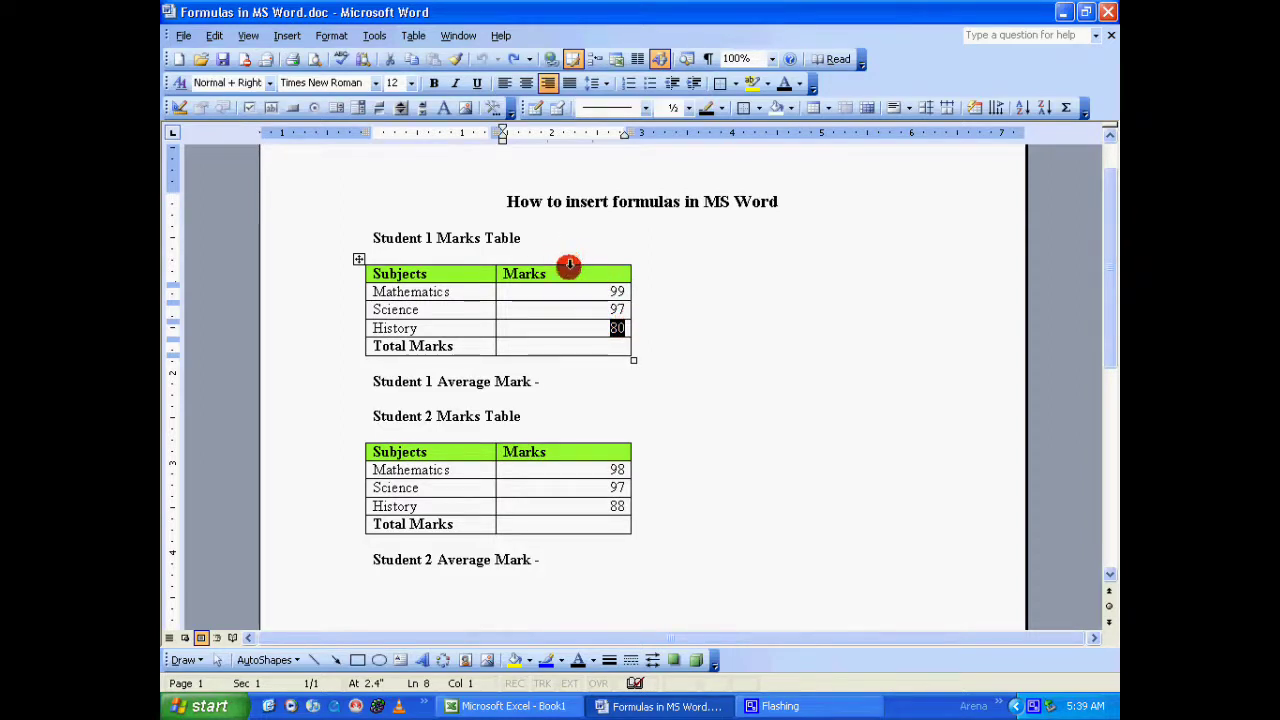
{"action": "left_click", "coordinate": [568, 264]}
{"action": "left_click", "coordinate": [340, 328]}
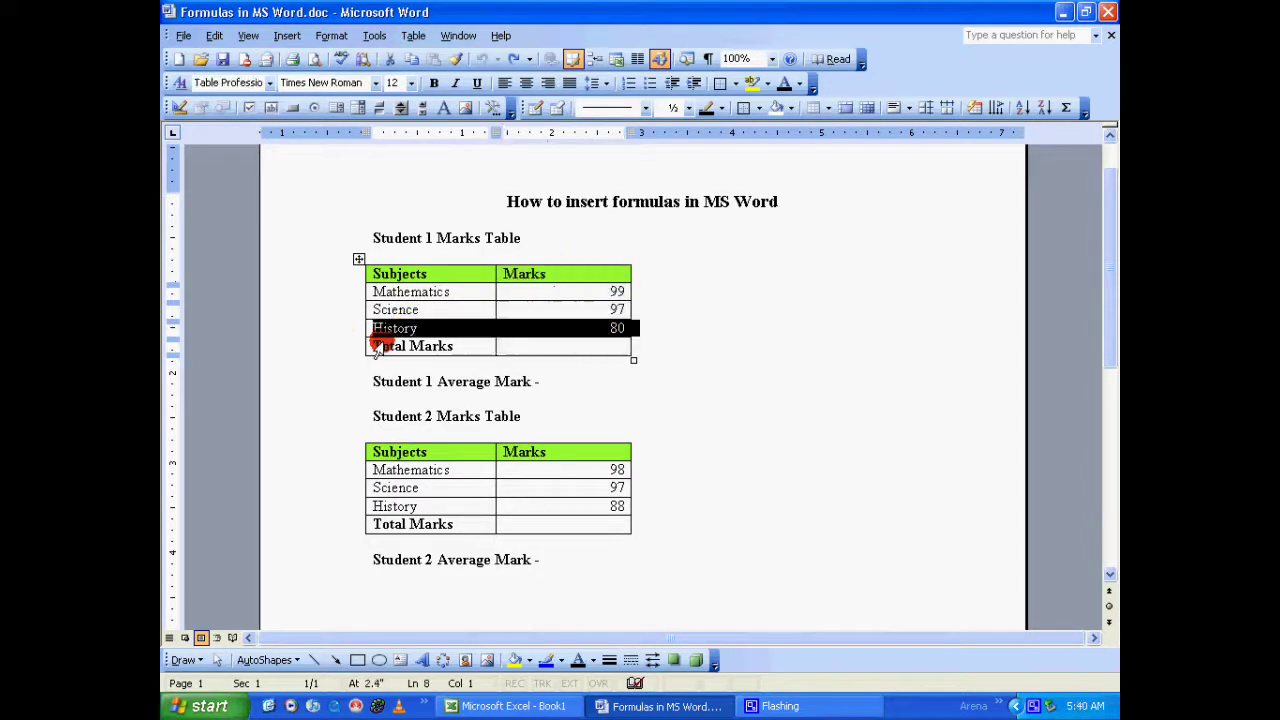
{"action": "left_click", "coordinate": [711, 334]}
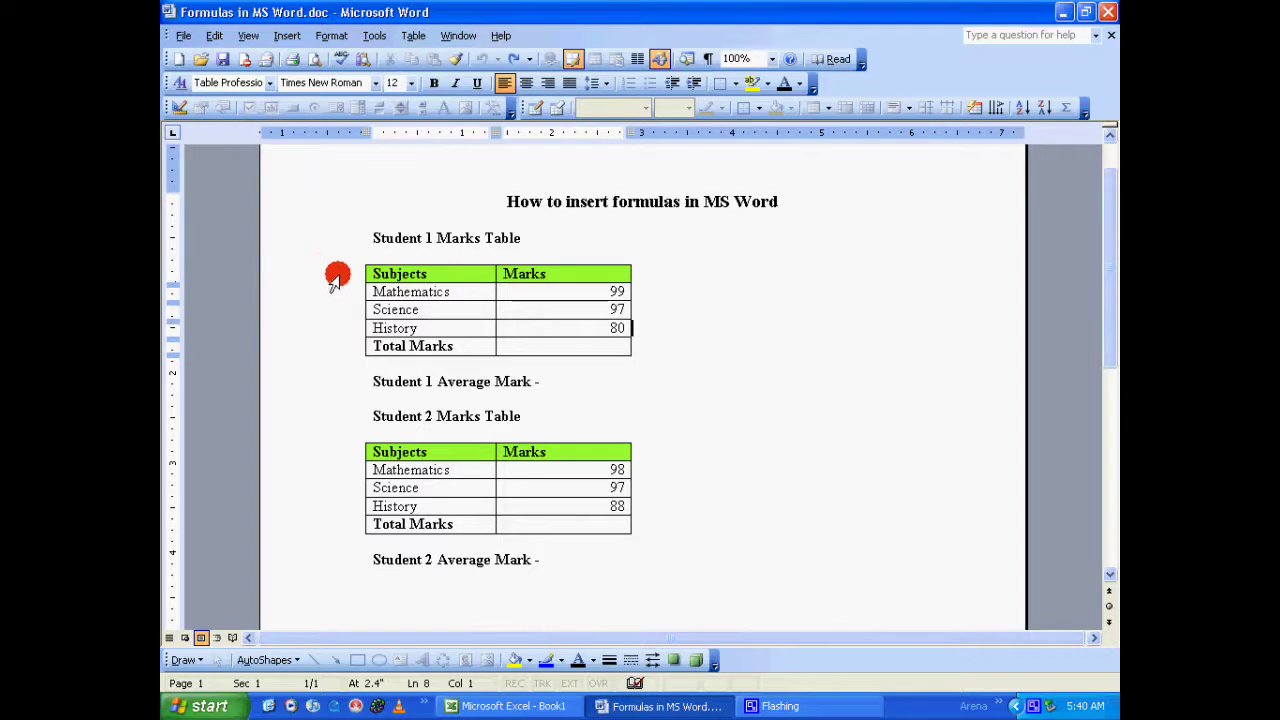
Step: Select each whole marks table, then clear the selection above the first table
{"action": "left_click_drag", "start_coordinate": [335, 275], "coordinate": [343, 400]}
{"action": "left_click_drag", "start_coordinate": [340, 452], "coordinate": [340, 530]}
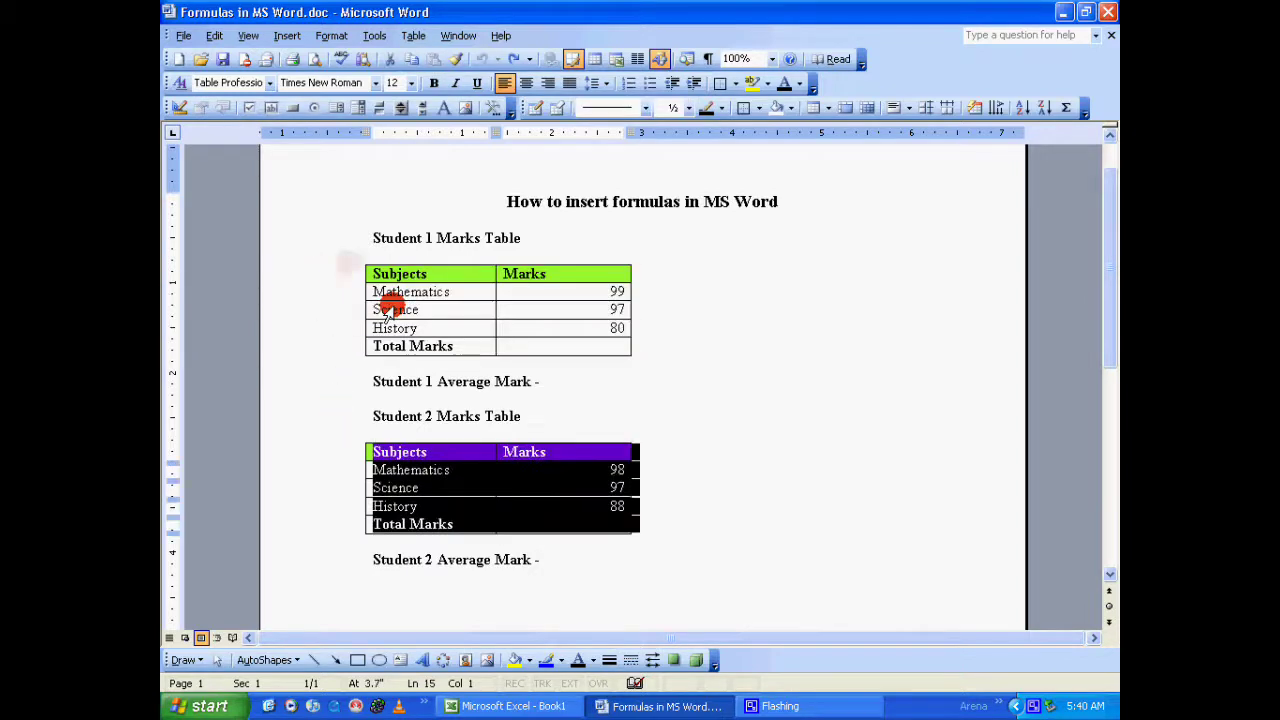
{"action": "left_click", "coordinate": [340, 270]}
{"action": "left_click", "coordinate": [420, 262]}
{"action": "key", "text": "Down"}
{"action": "key", "text": "Down"}
{"action": "key", "text": "Down"}
{"action": "key", "text": "Down"}
{"action": "key", "text": "Down"}
{"action": "key", "text": "Down"}
{"action": "key", "text": "Down"}
{"action": "key", "text": "Down"}
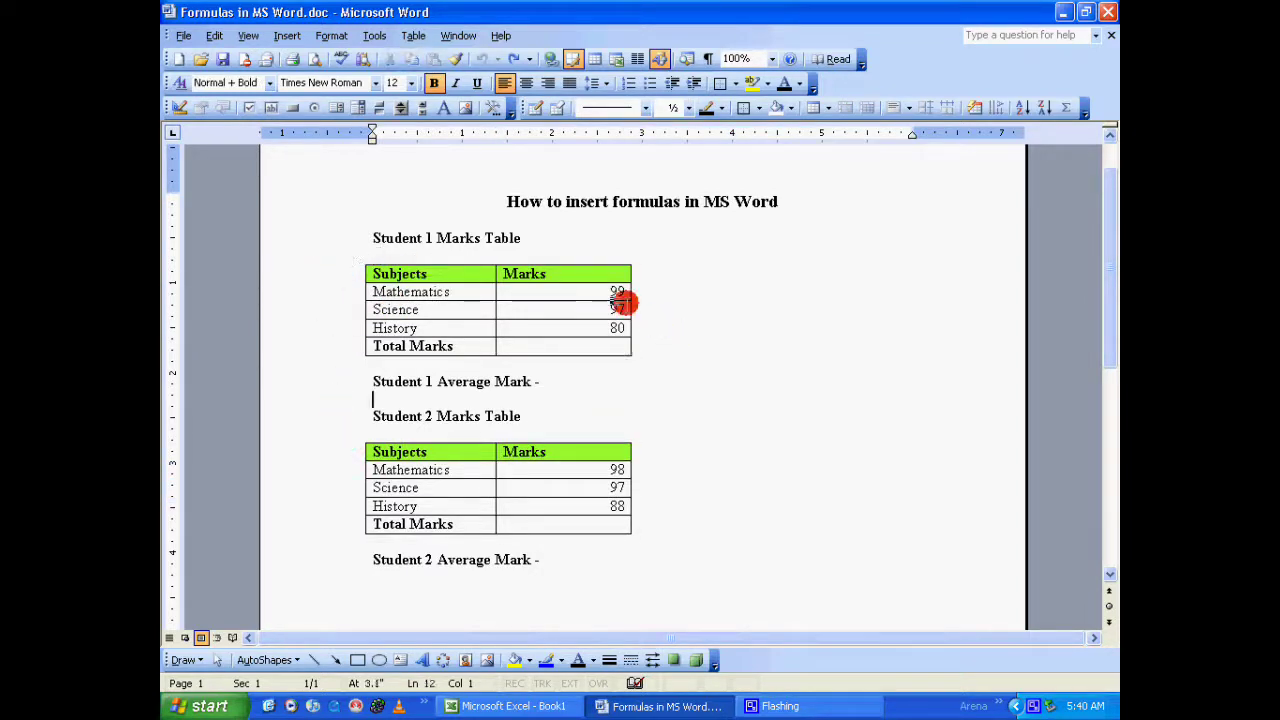
Step: Retype 99 as Student 1's Mathematics mark and practise selecting individual marks
{"action": "double_click", "coordinate": [616, 291]}
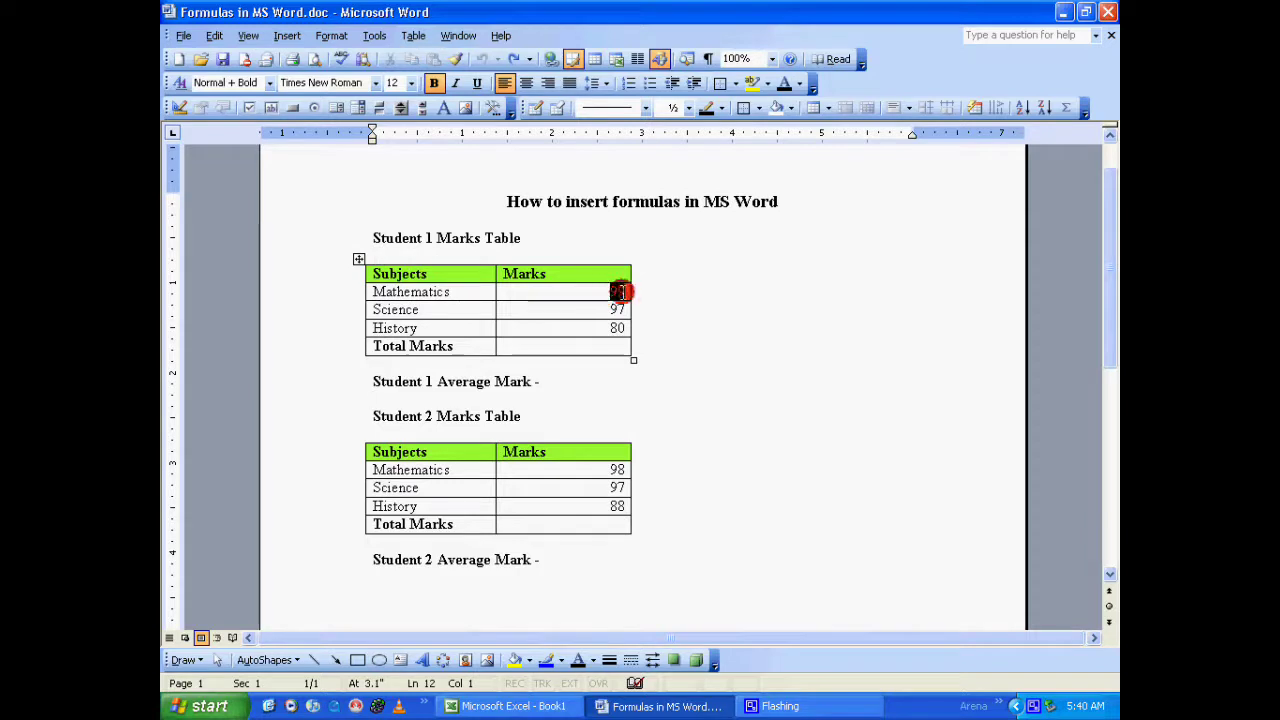
{"action": "type", "text": "99"}
{"action": "key", "text": "F11"}
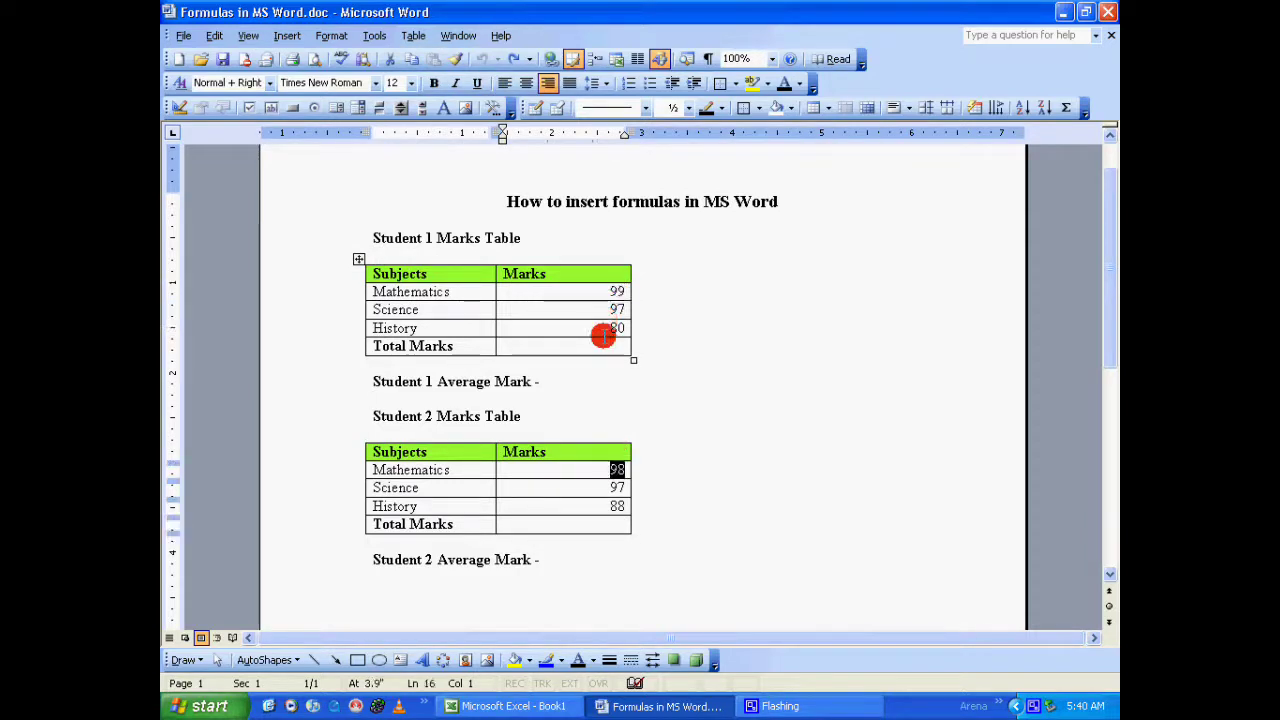
{"action": "key", "text": "F11"}
{"action": "double_click", "coordinate": [616, 328]}
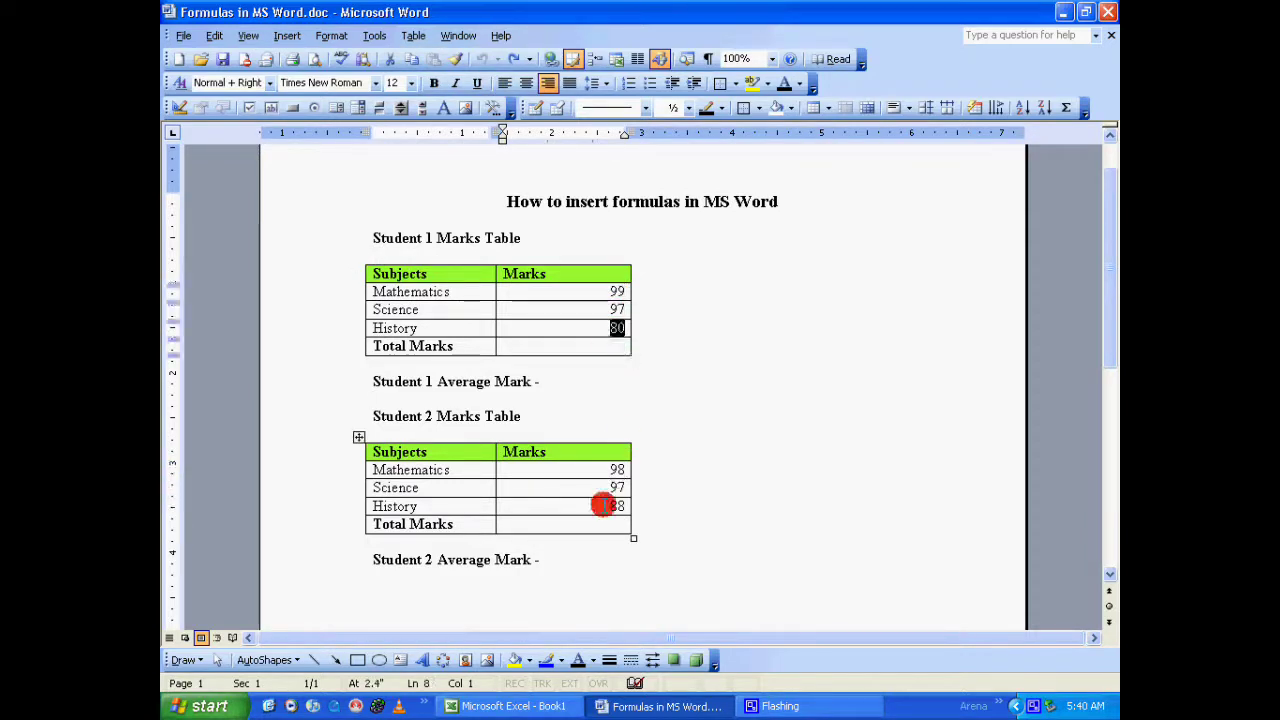
{"action": "key", "text": "Down"}
{"action": "key", "text": "Down"}
{"action": "key", "text": "Down"}
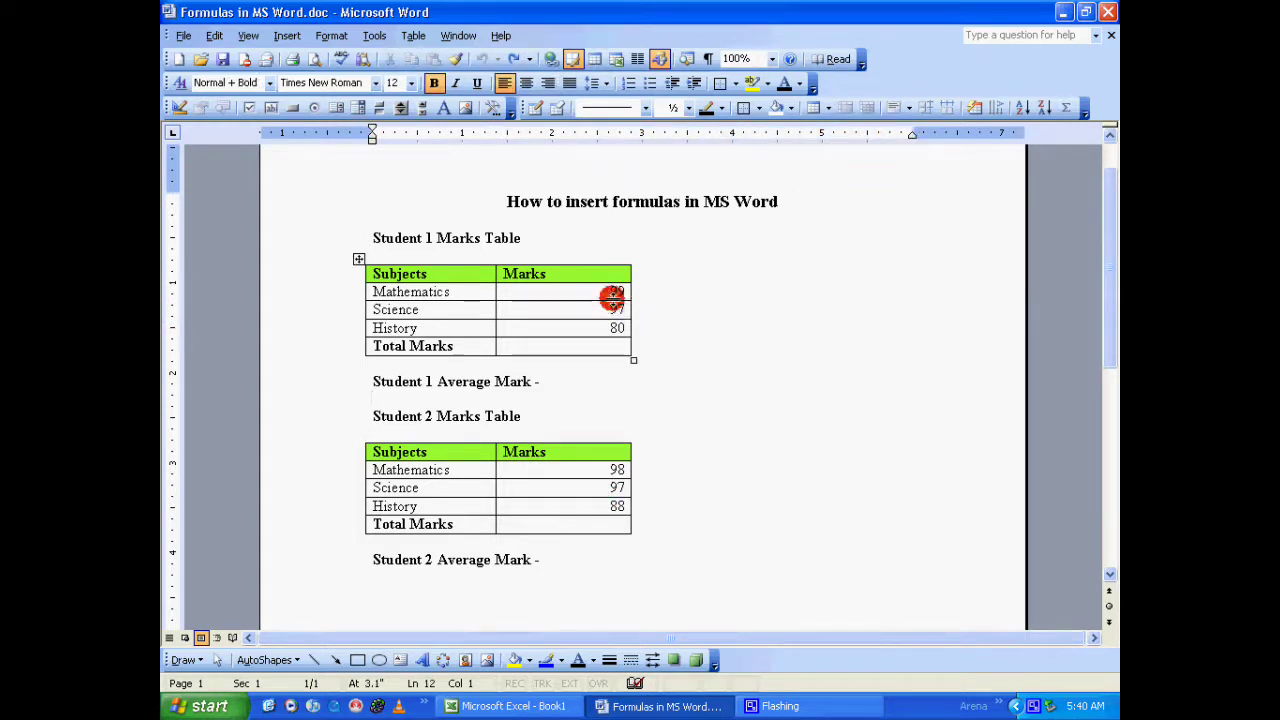
{"action": "double_click", "coordinate": [615, 291]}
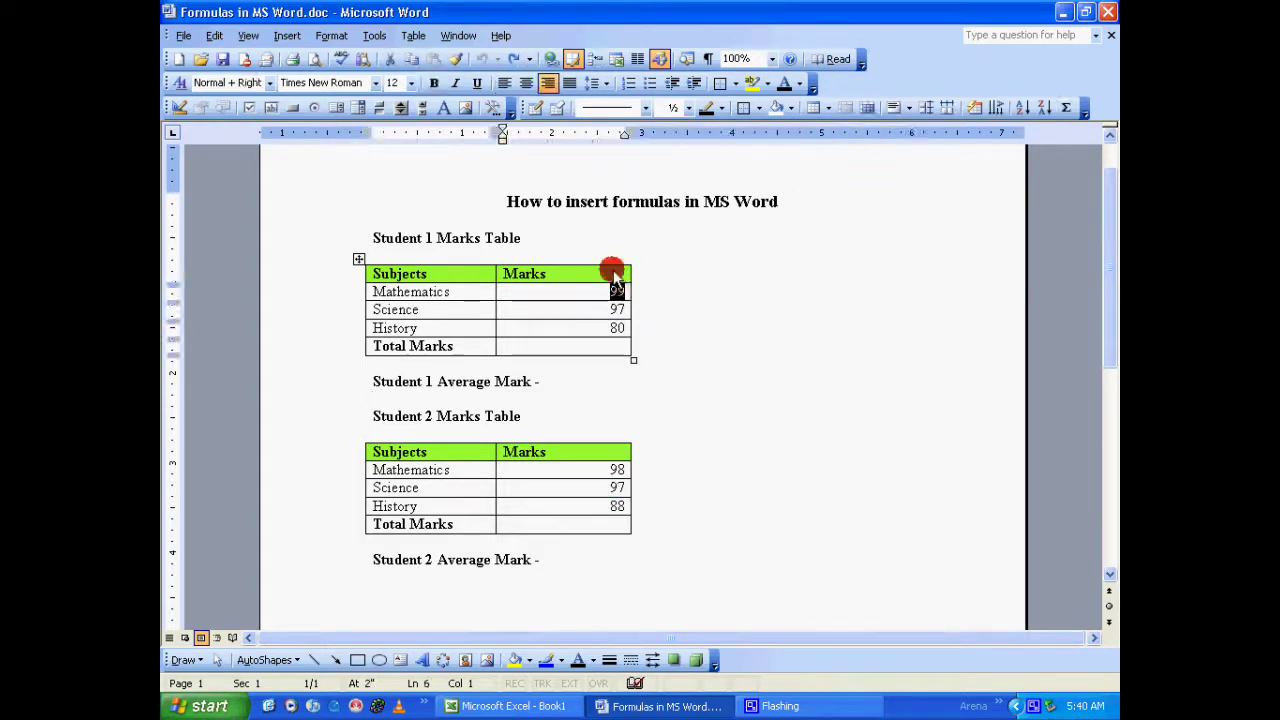
{"action": "left_click", "coordinate": [718, 202]}
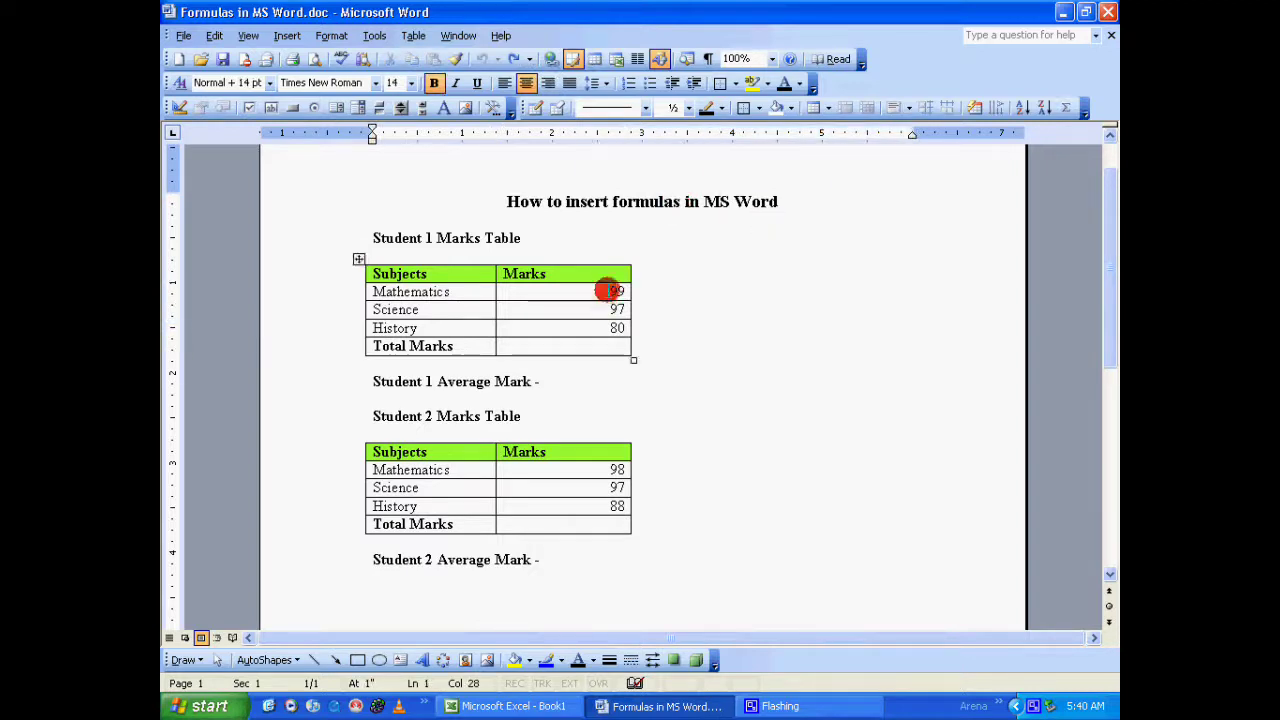
{"action": "double_click", "coordinate": [615, 290]}
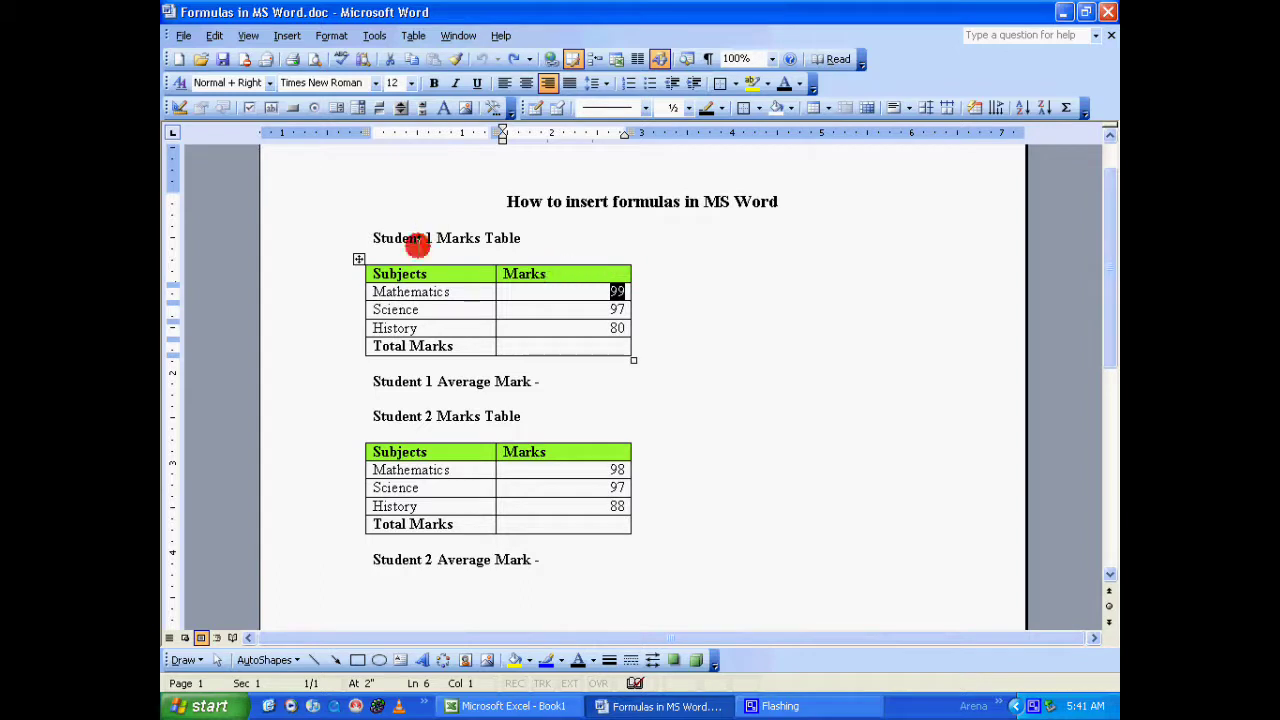
Step: Bookmark the Student 1 marks table as Student1marks
{"action": "left_click", "coordinate": [359, 260]}
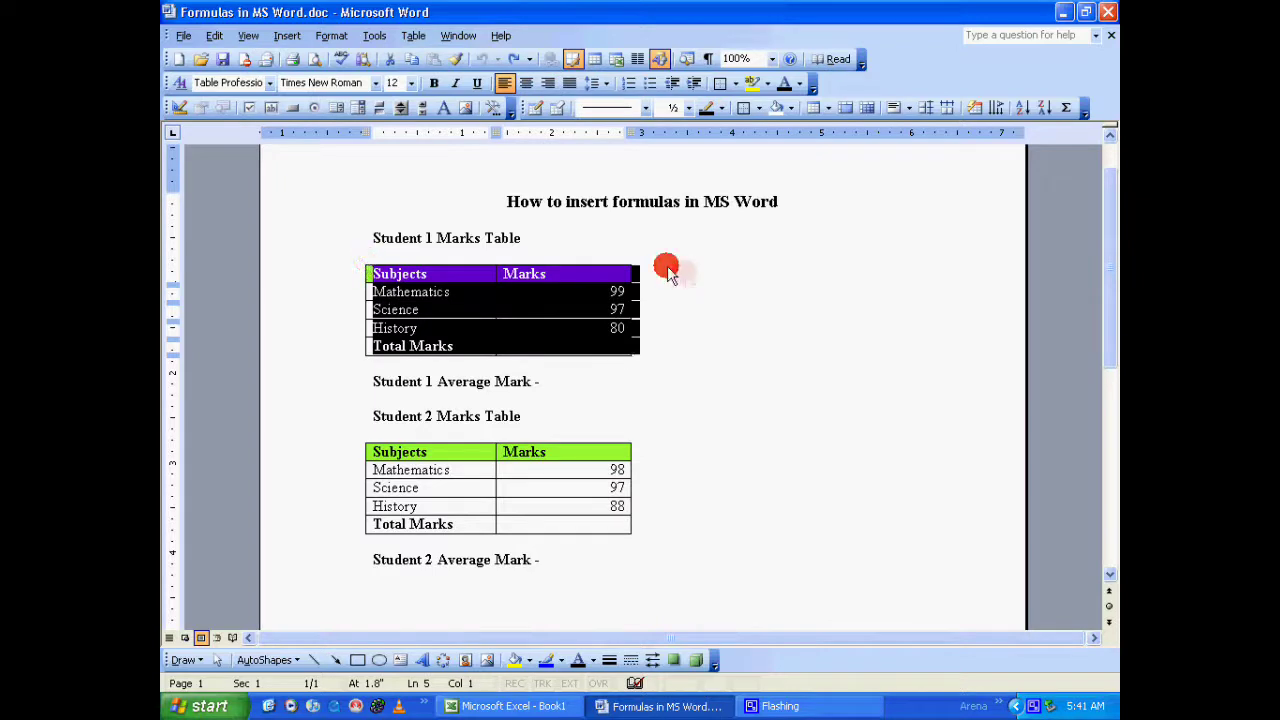
{"action": "left_click", "coordinate": [648, 282]}
{"action": "left_click", "coordinate": [359, 260]}
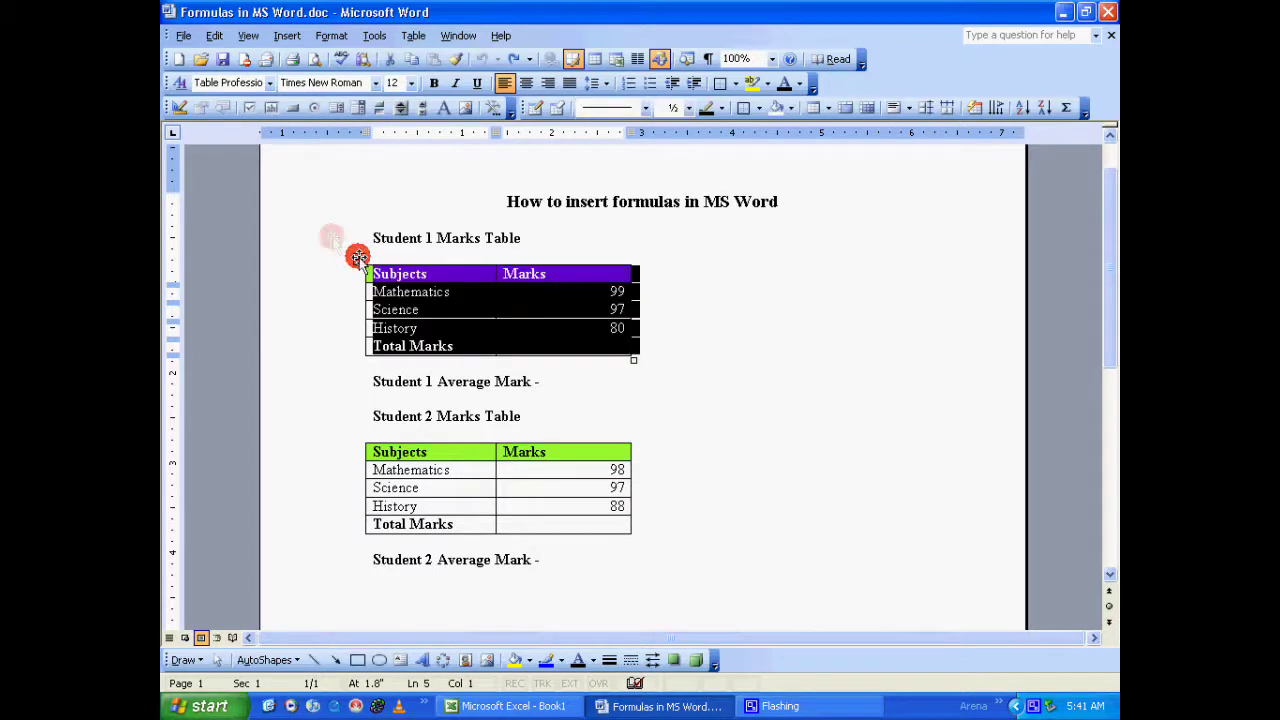
{"action": "left_click", "coordinate": [287, 36]}
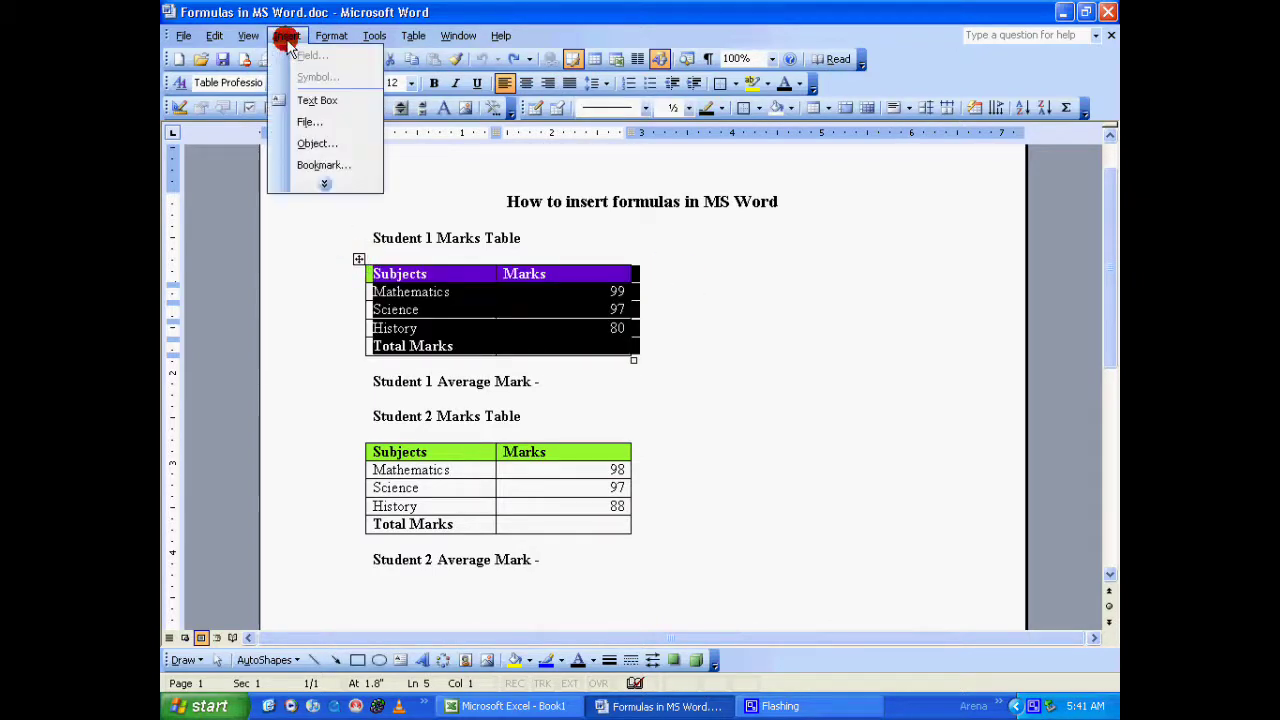
{"action": "left_click", "coordinate": [322, 166]}
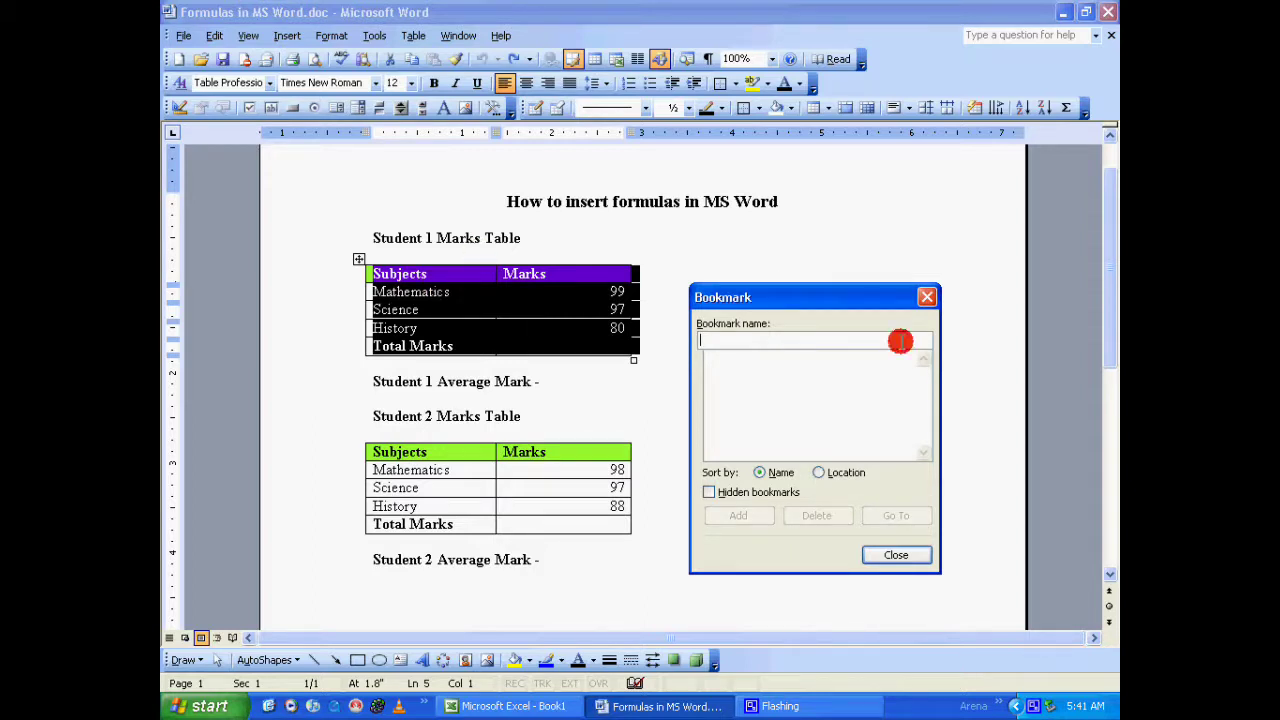
{"action": "type", "text": "Student1marks"}
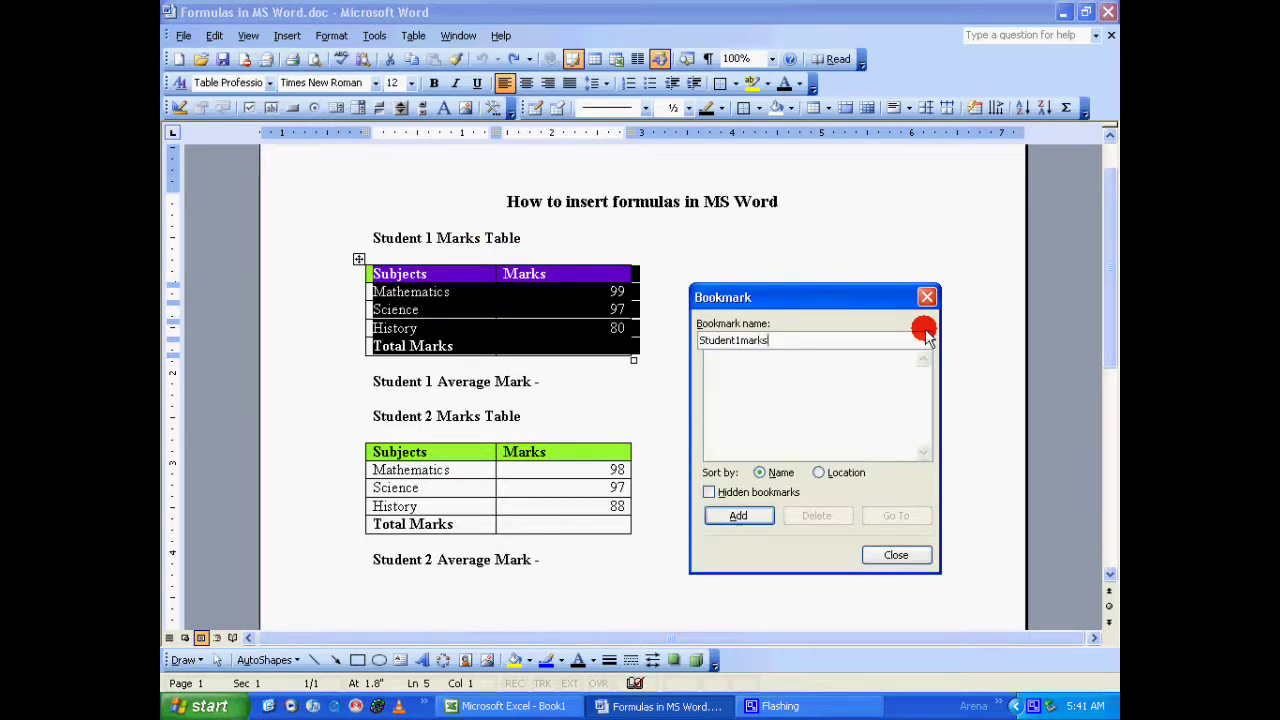
{"action": "left_click", "coordinate": [760, 515]}
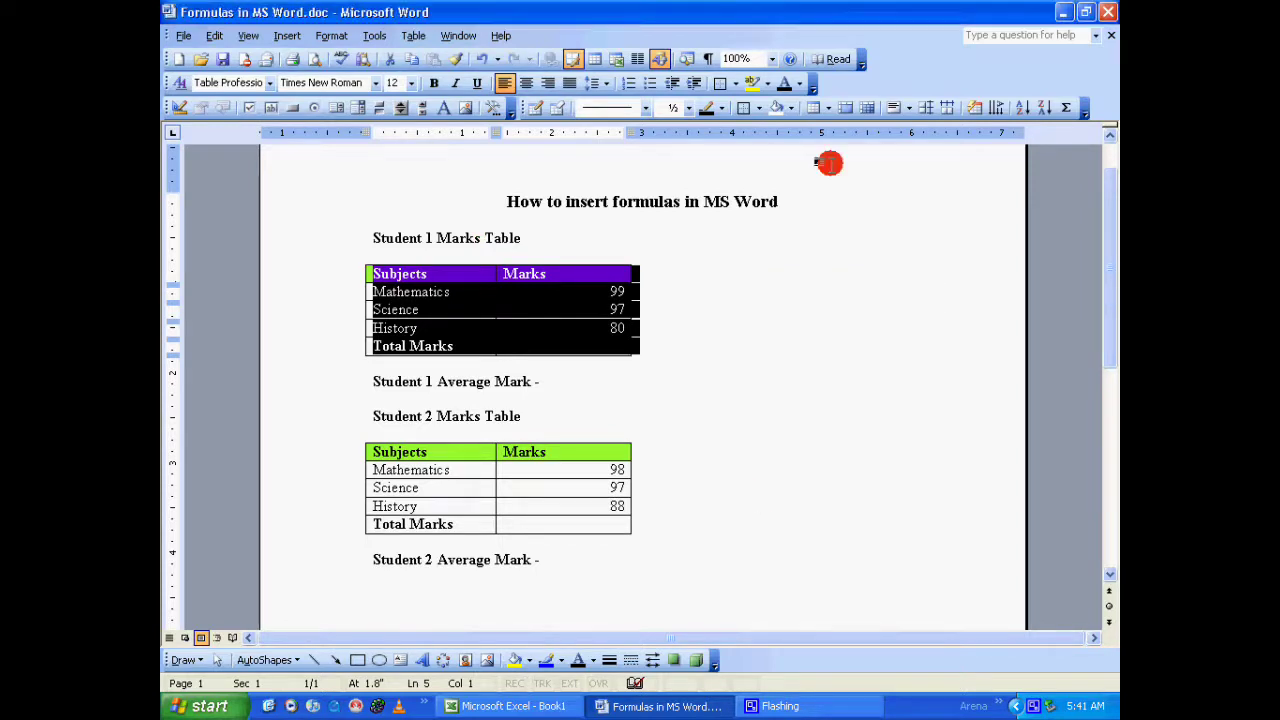
{"action": "left_click", "coordinate": [677, 279]}
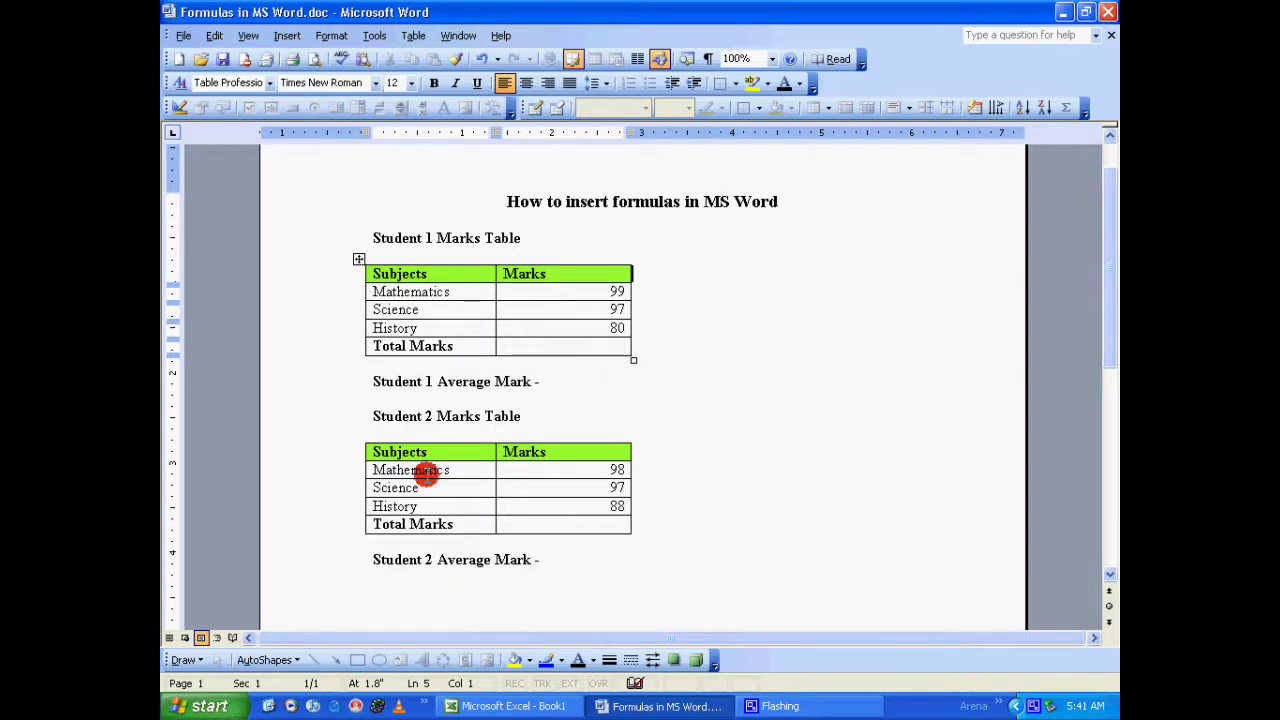
Step: Bookmark the Student 2 marks table as Student2marks
{"action": "left_click", "coordinate": [358, 437]}
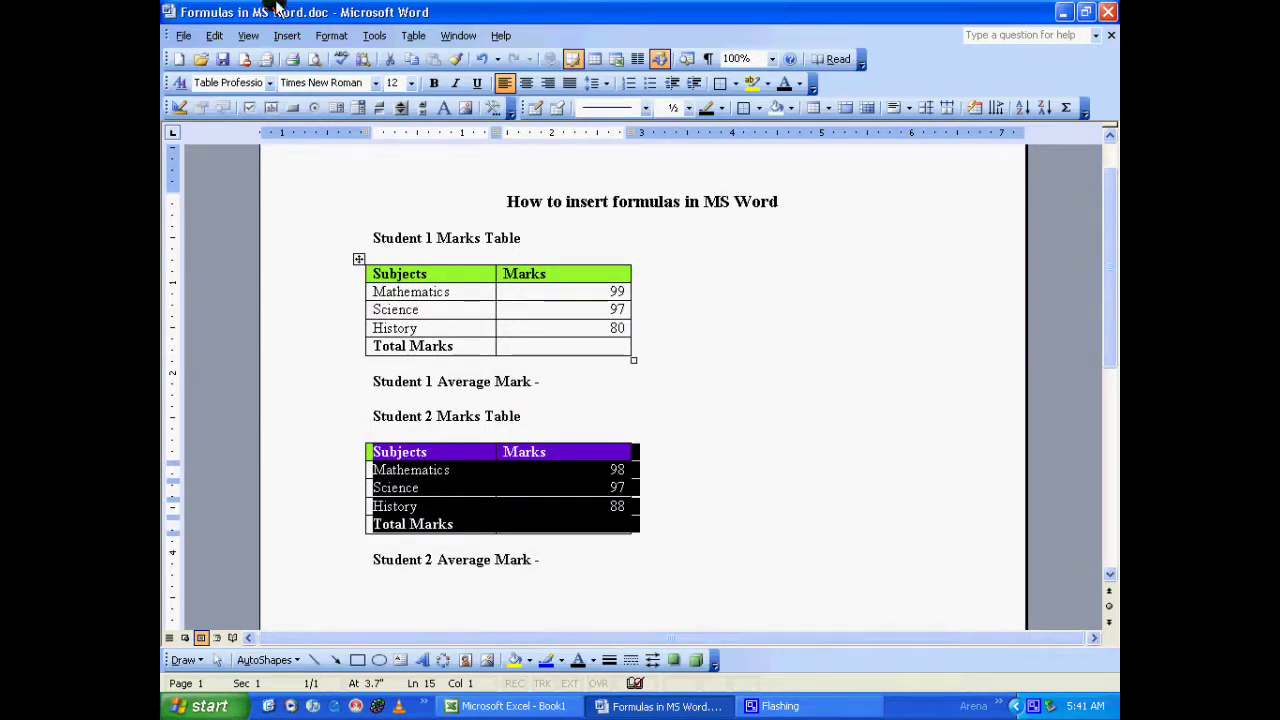
{"action": "left_click", "coordinate": [288, 36]}
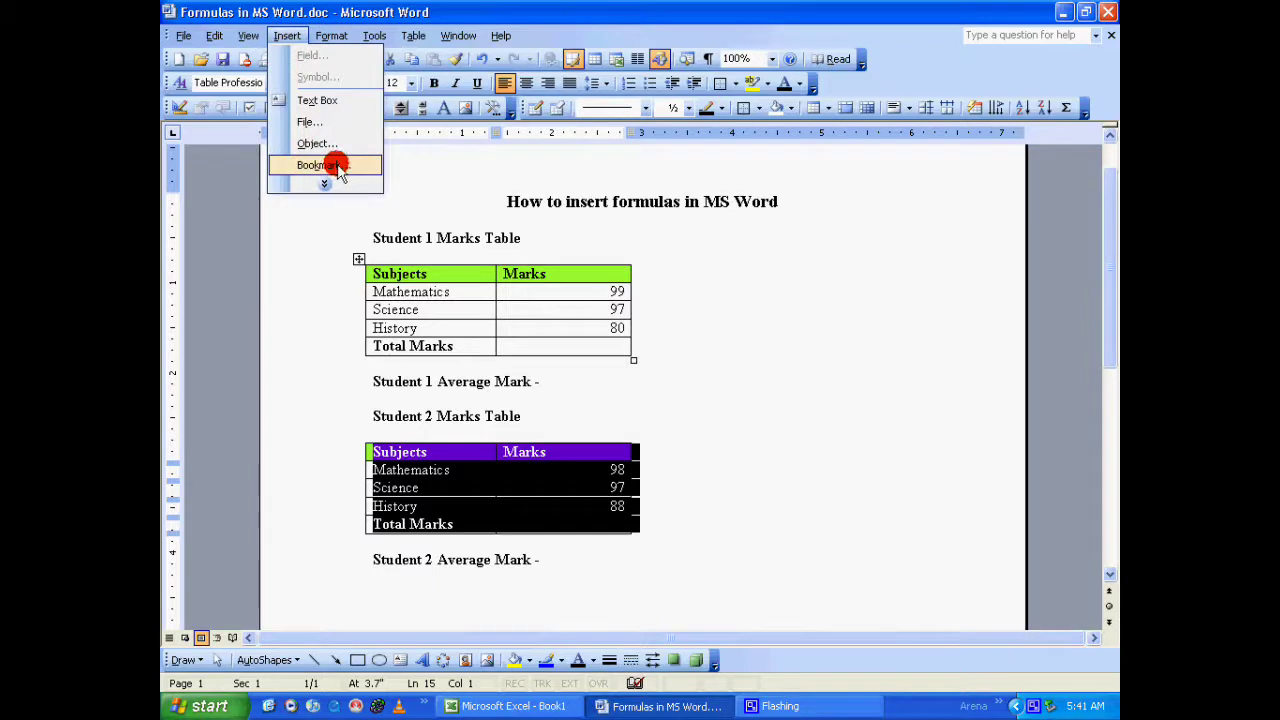
{"action": "left_click", "coordinate": [331, 164]}
{"action": "left_click", "coordinate": [741, 340]}
{"action": "key", "text": "BackSpace"}
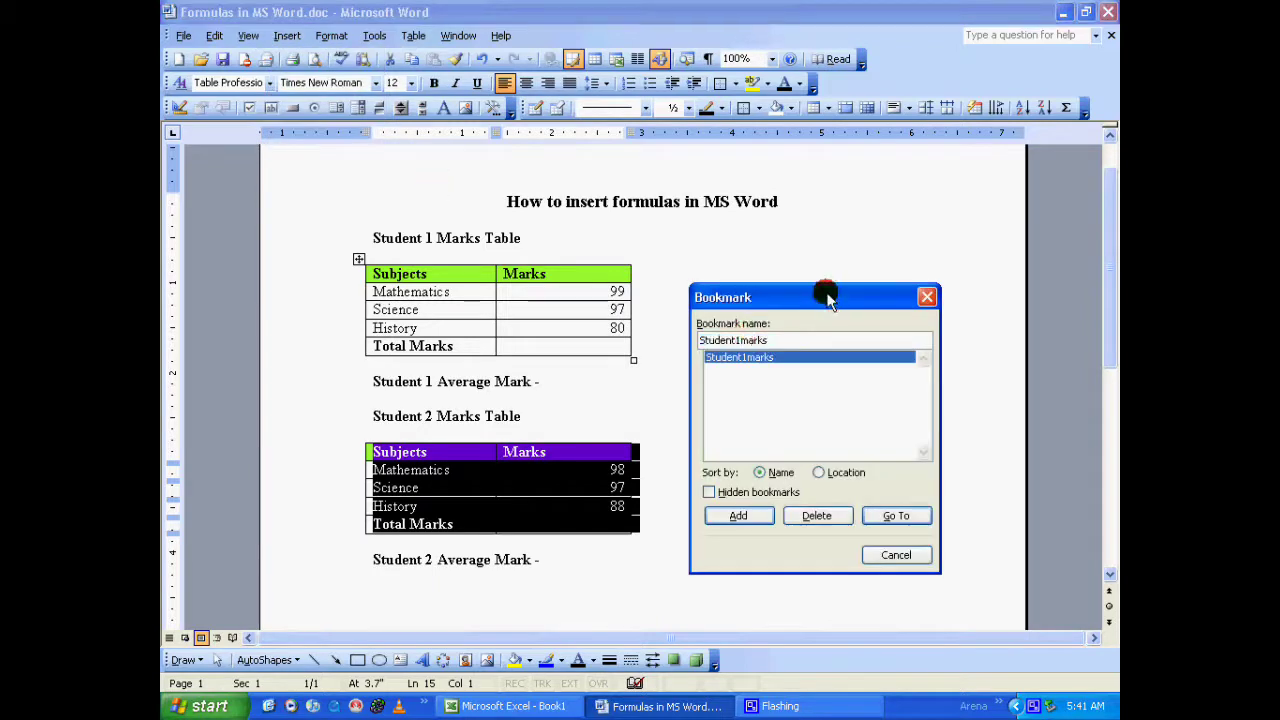
{"action": "type", "text": "2"}
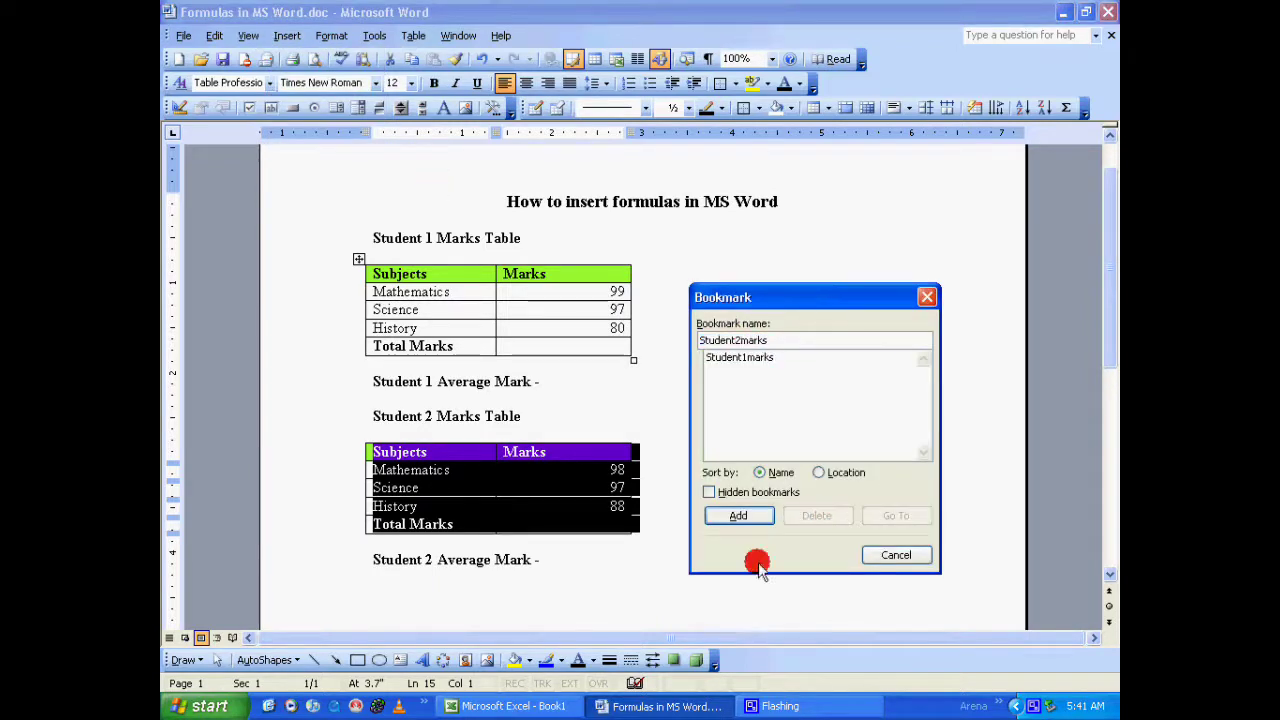
{"action": "left_click", "coordinate": [740, 515]}
{"action": "key", "text": "ctrl+shift+F5"}
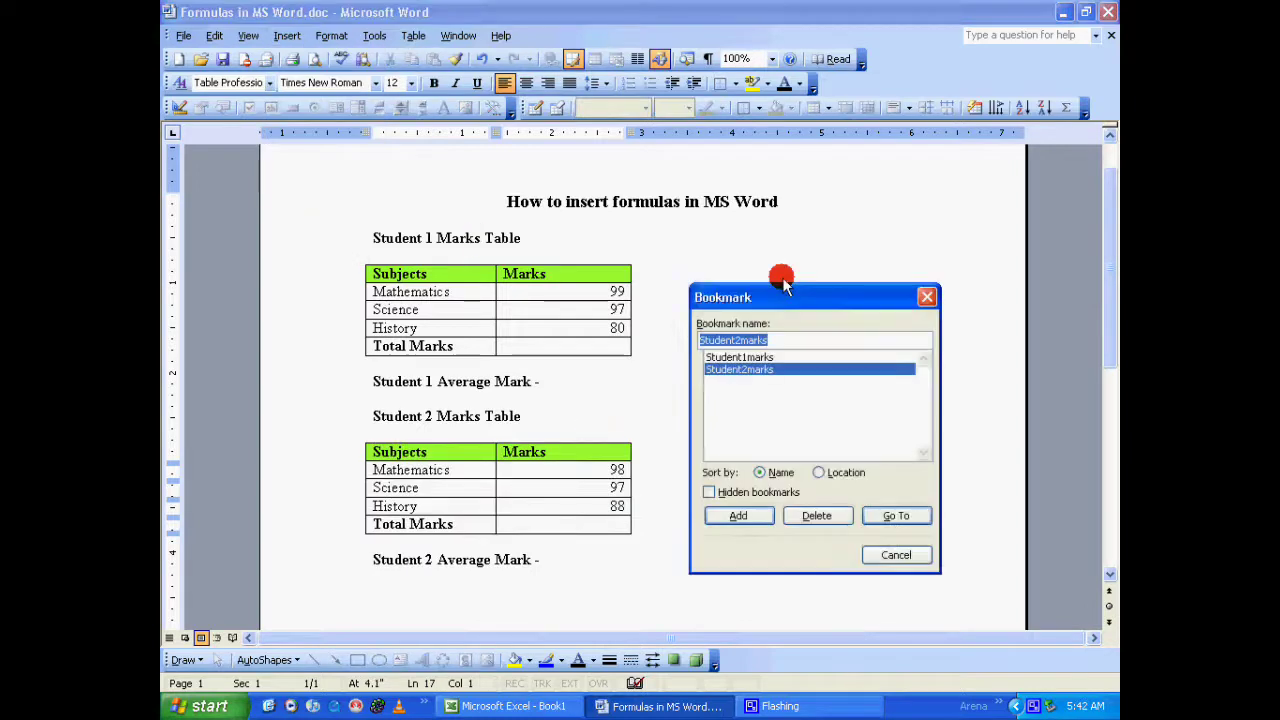
Step: Go to Student1marks and then Student2marks to confirm each selects its own table, then close the Bookmark dialog
{"action": "left_click_drag", "start_coordinate": [761, 291], "coordinate": [803, 291]}
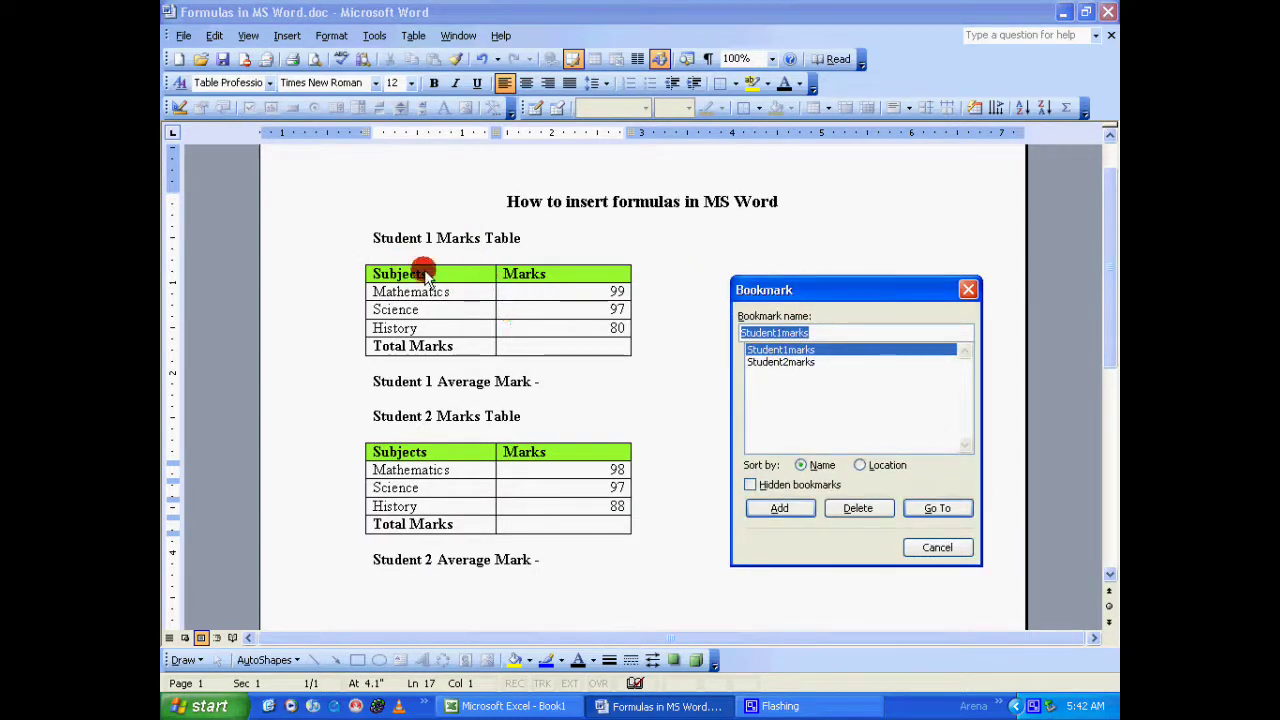
{"action": "left_click", "coordinate": [938, 509]}
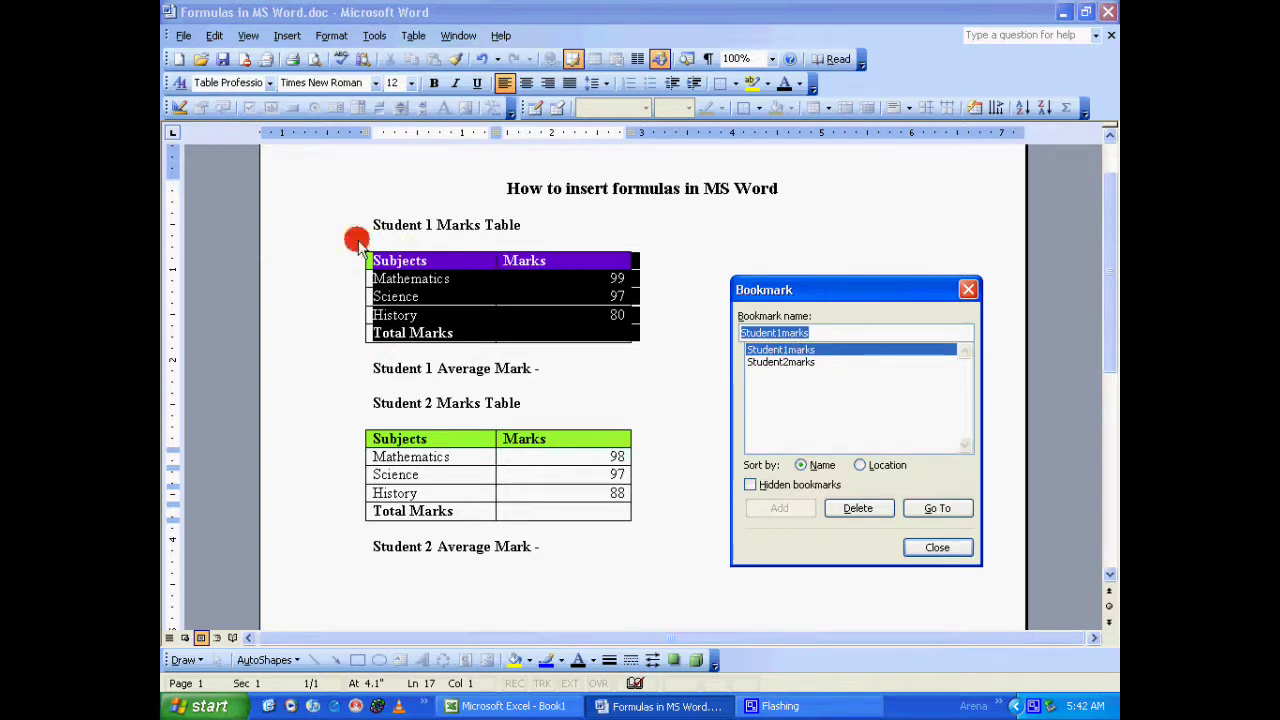
{"action": "left_click", "coordinate": [880, 363]}
{"action": "left_click", "coordinate": [938, 510]}
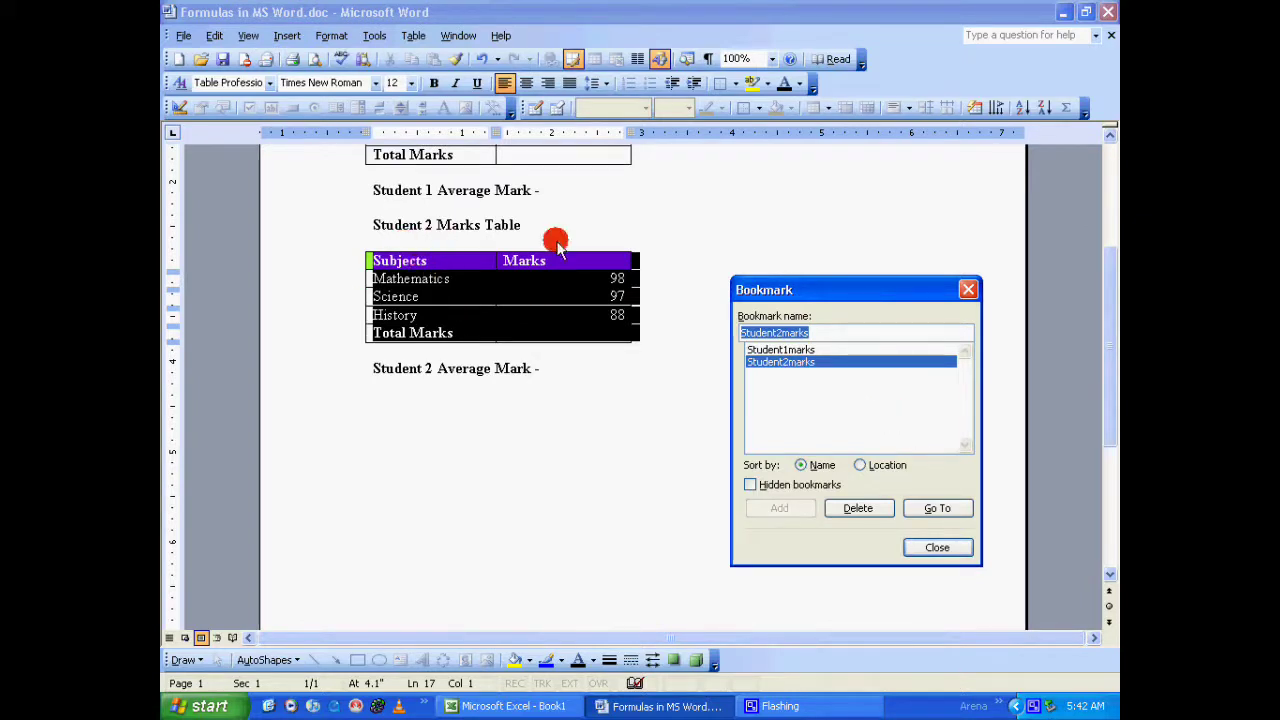
{"action": "left_click", "coordinate": [968, 289]}
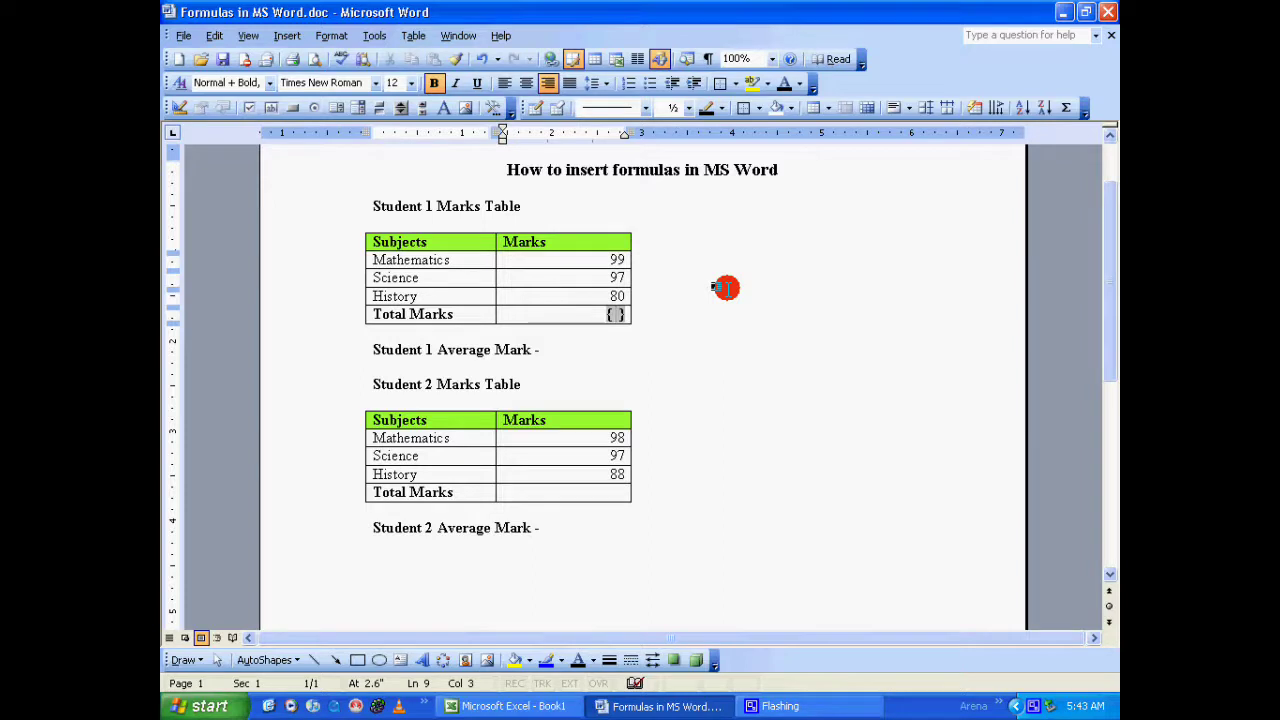
Step: Widen Student 1's Marks column and update a =sum(student1marks b2:b4) Total Marks field to 276
{"action": "type", "text": "=sum "}
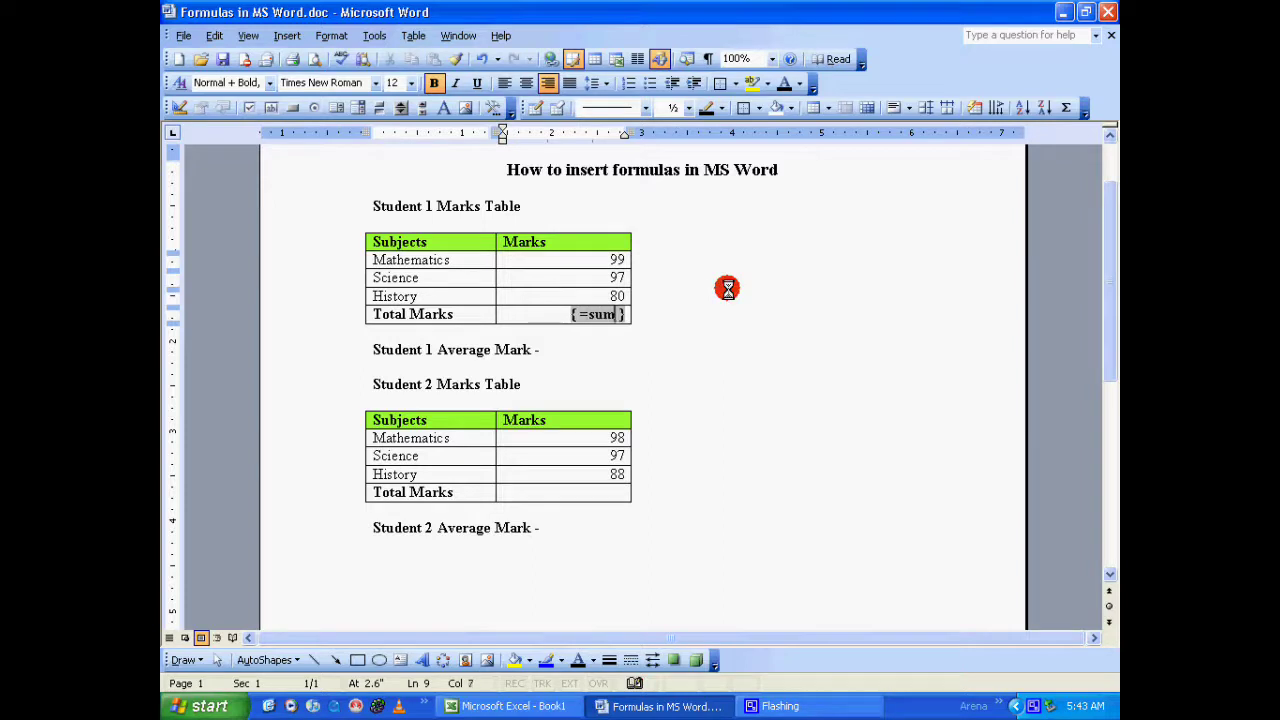
{"action": "type", "text": "(student1mar"}
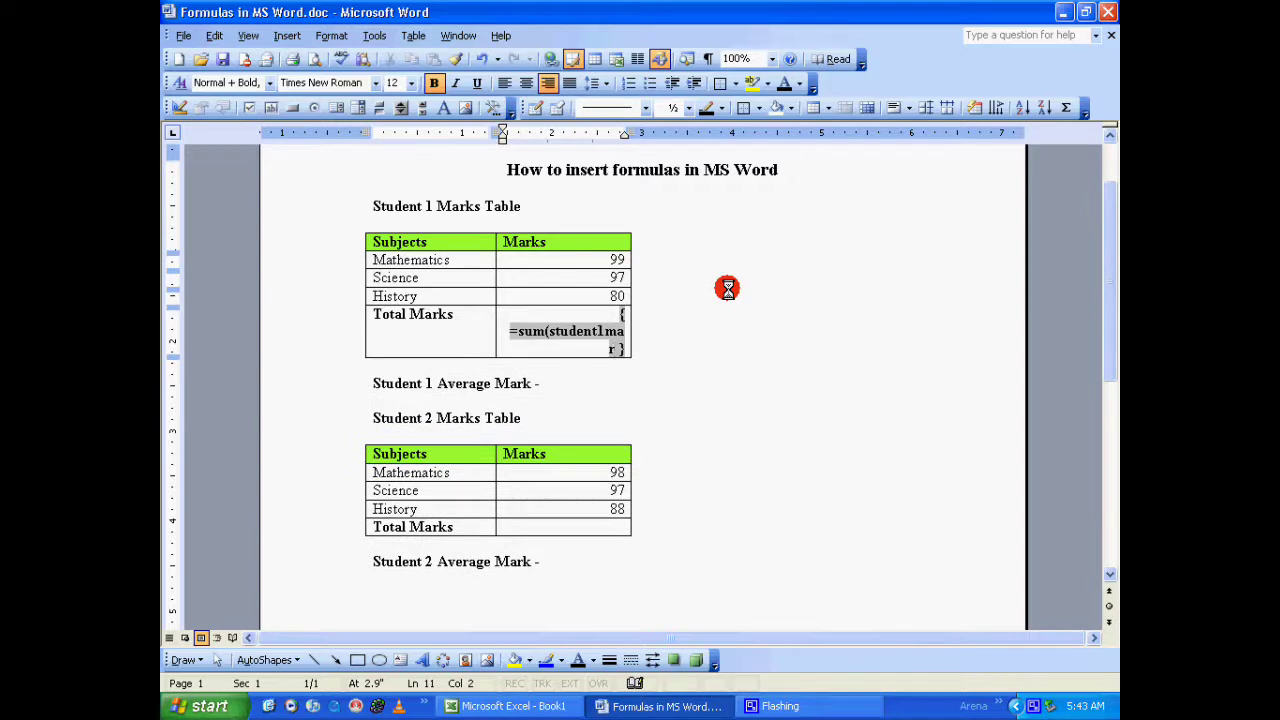
{"action": "type", "text": "ks"}
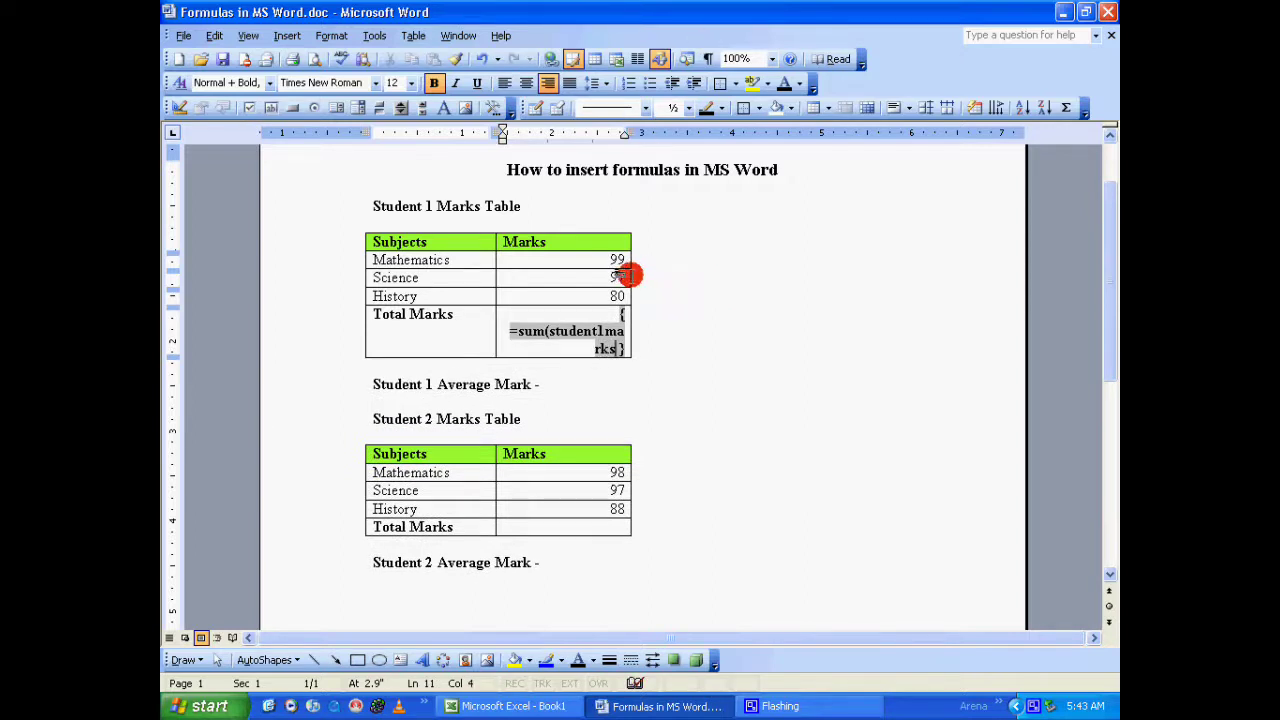
{"action": "left_click_drag", "start_coordinate": [630, 276], "coordinate": [776, 276]}
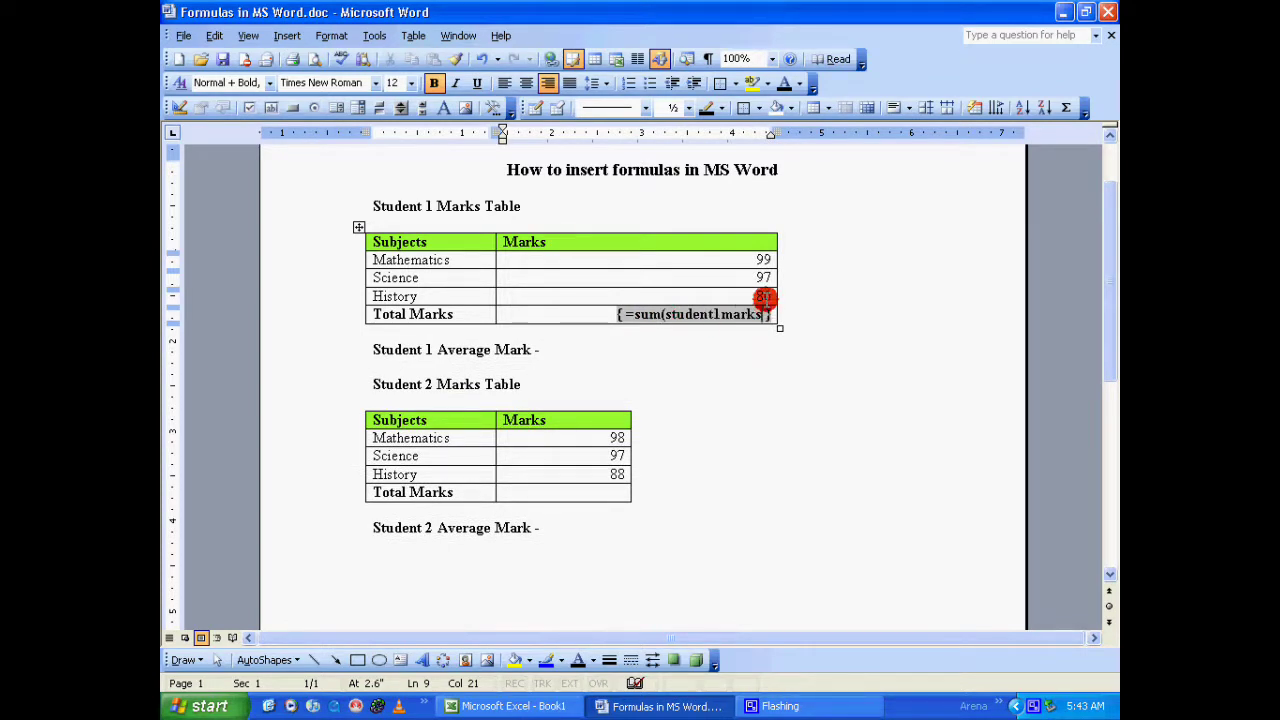
{"action": "type", "text": ")"}
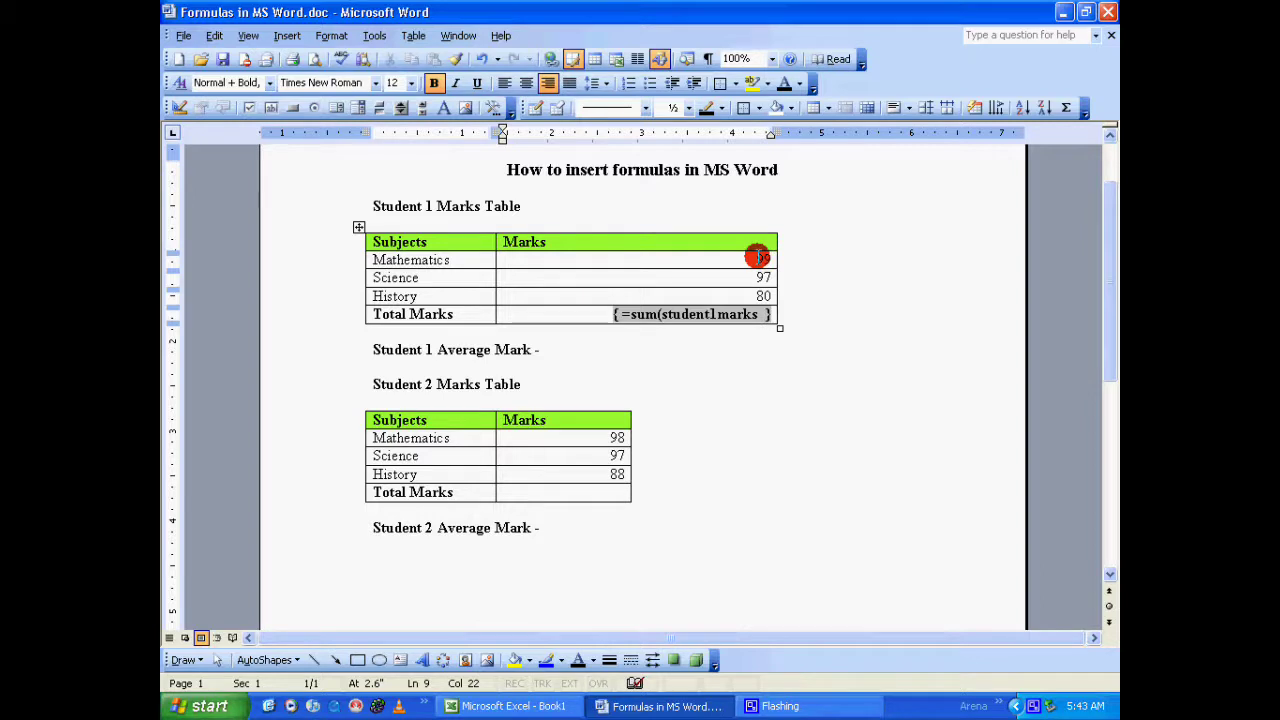
{"action": "type", "text": "b2:"}
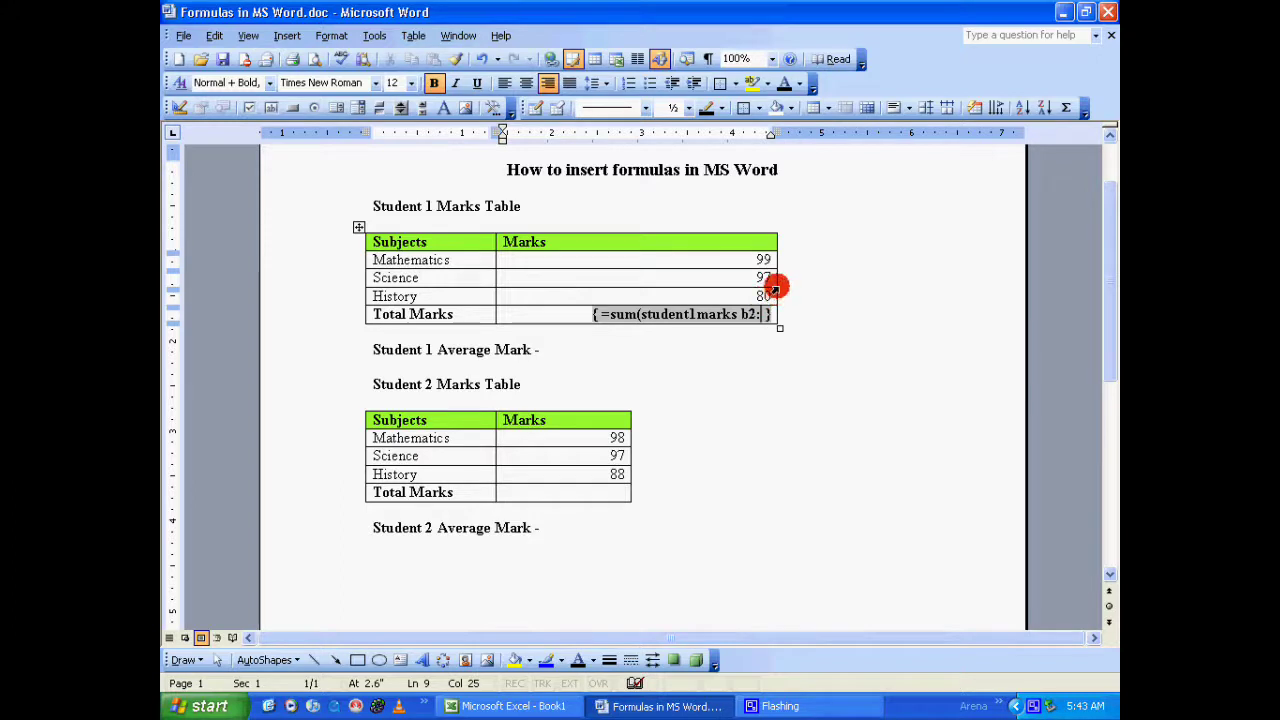
{"action": "type", "text": "b4)"}
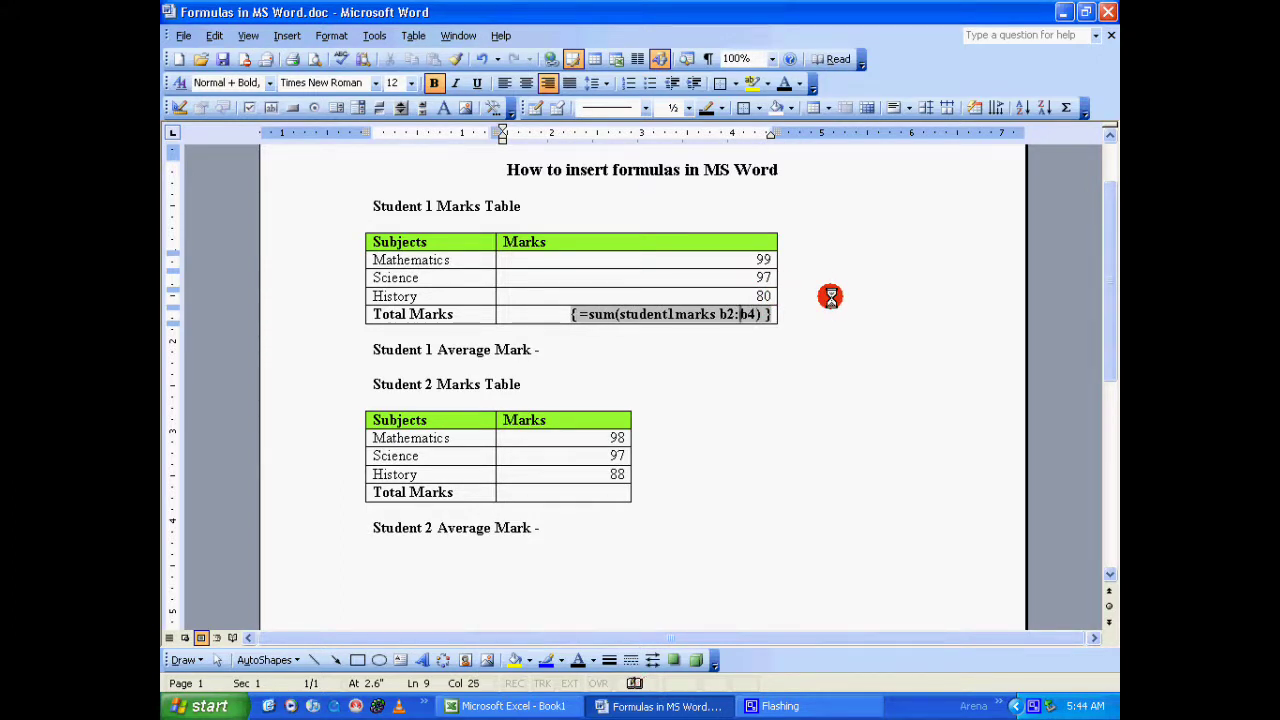
{"action": "key", "text": "Left"}
{"action": "key", "text": "Left"}
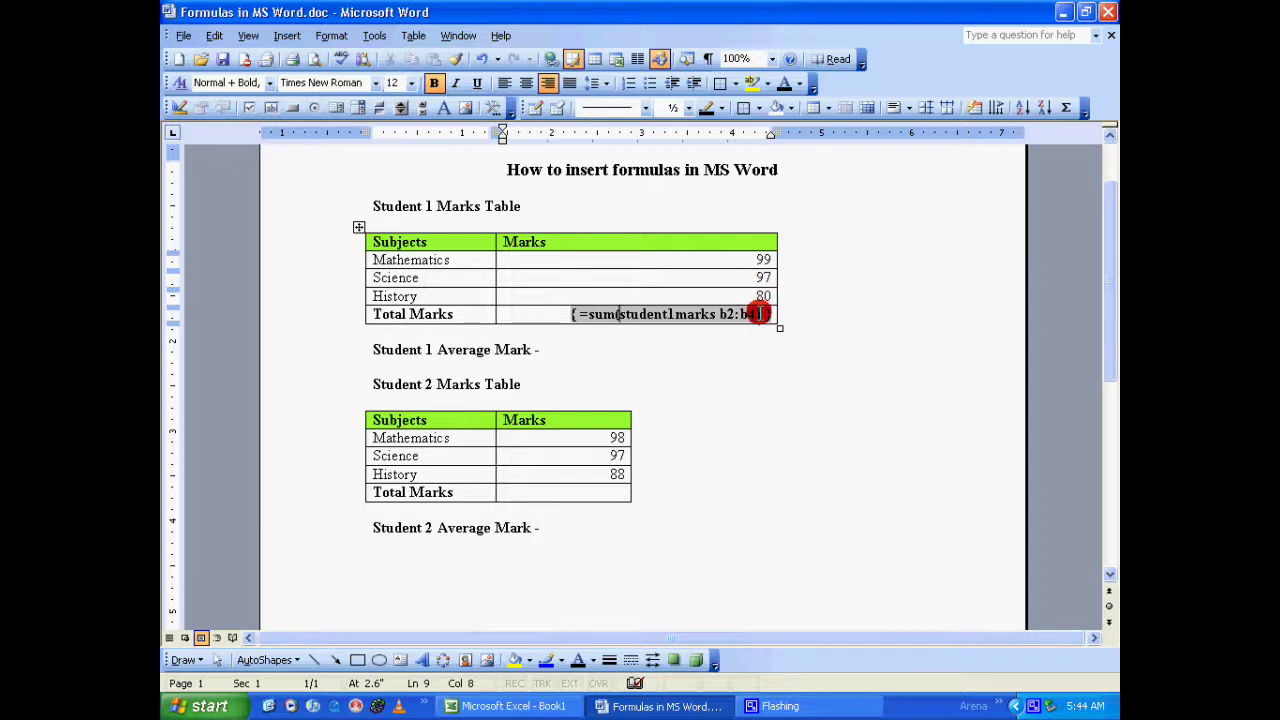
{"action": "left_click", "coordinate": [760, 313]}
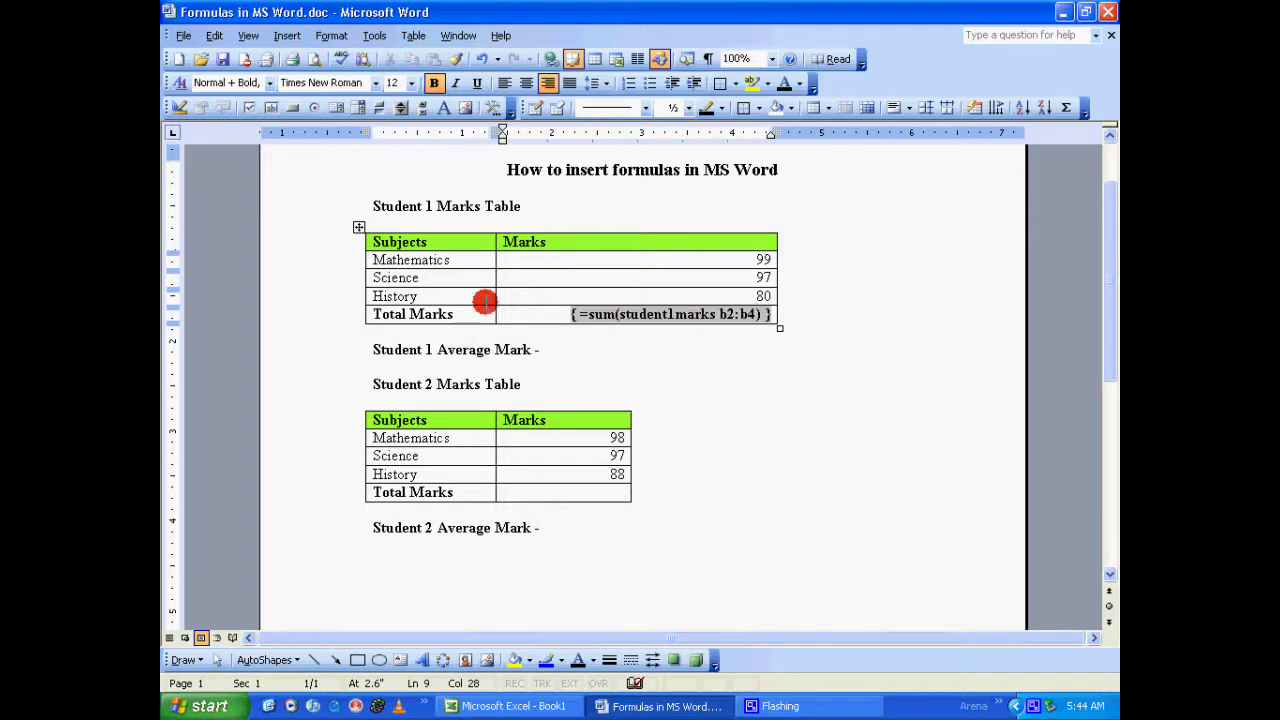
{"action": "right_click", "coordinate": [718, 314]}
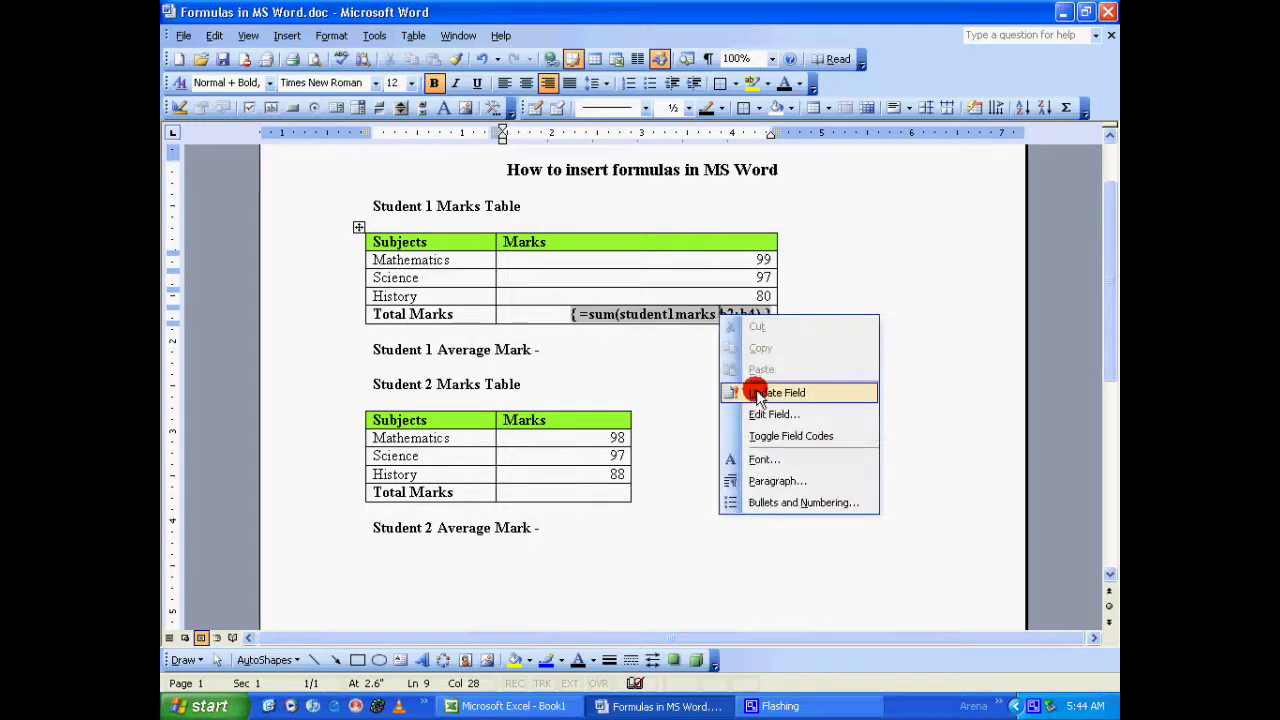
{"action": "left_click", "coordinate": [760, 392]}
{"action": "left_click", "coordinate": [802, 320]}
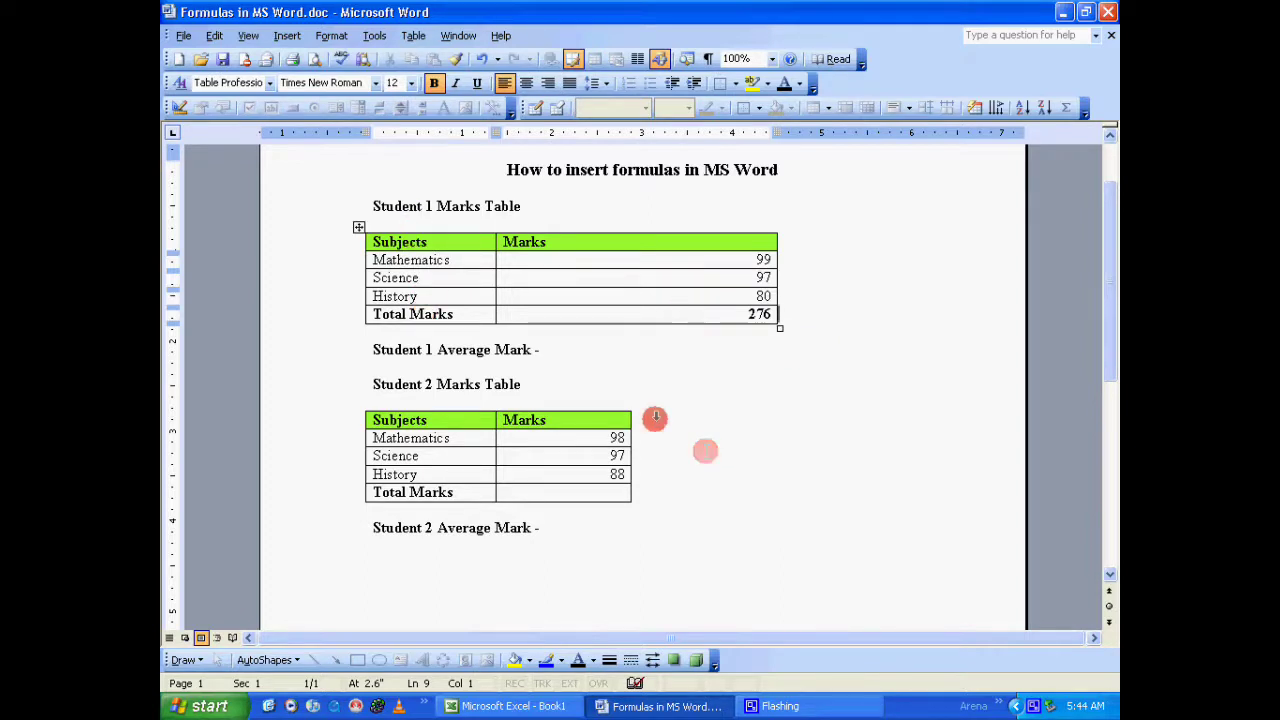
{"action": "left_click", "coordinate": [610, 492]}
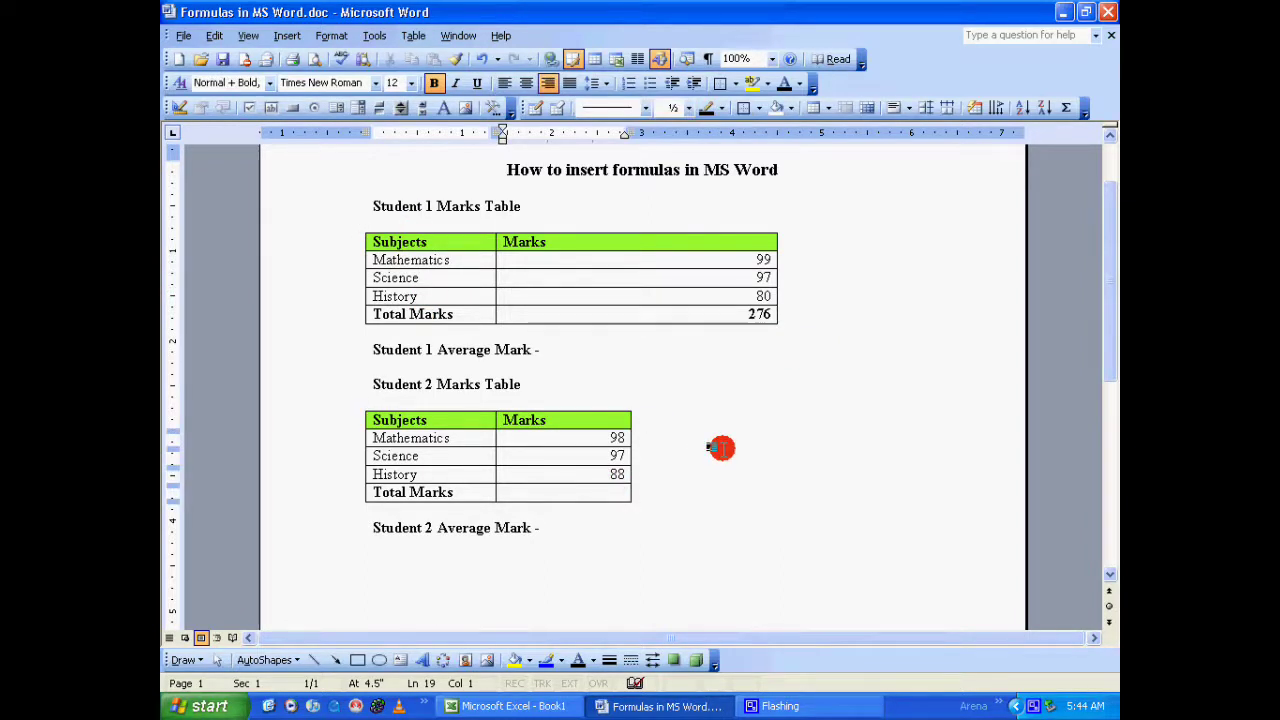
Step: Repeat the widening on Student 2's table and update a =sum(student2marks b2:b4) total field to 283
{"action": "key", "text": "F4"}
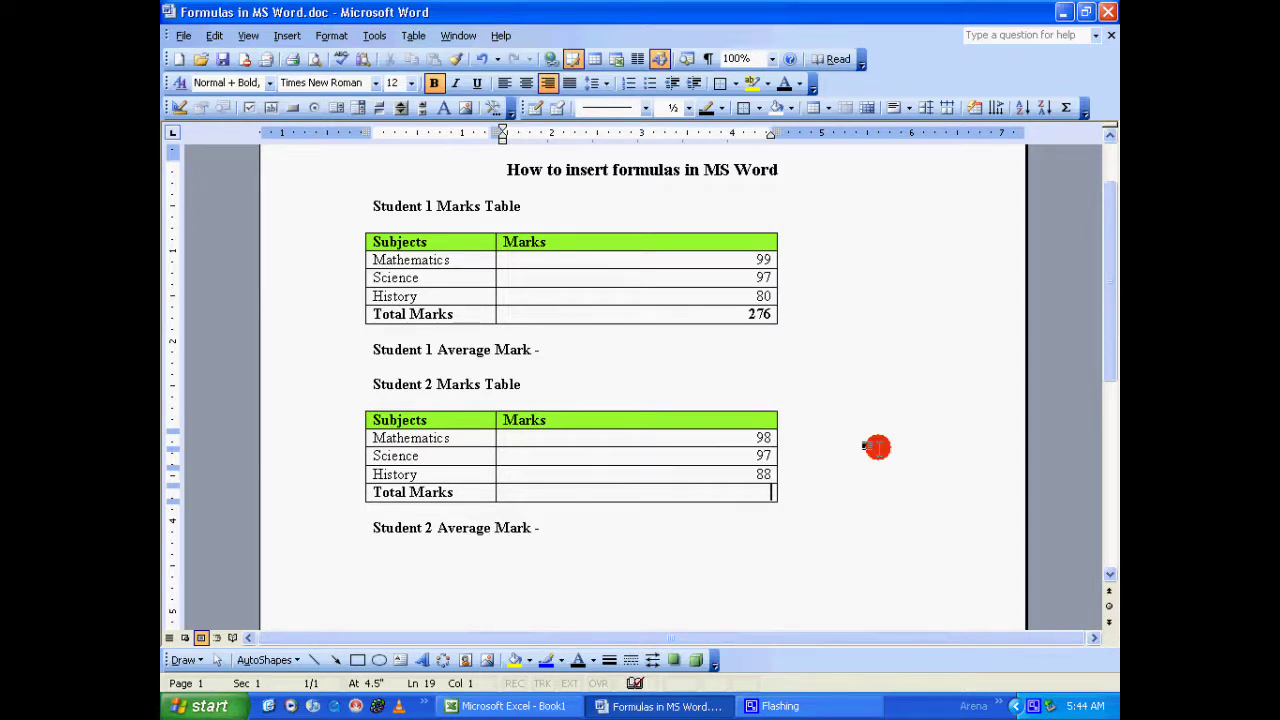
{"action": "key", "text": "ctrl+F9"}
{"action": "type", "text": "=sum("}
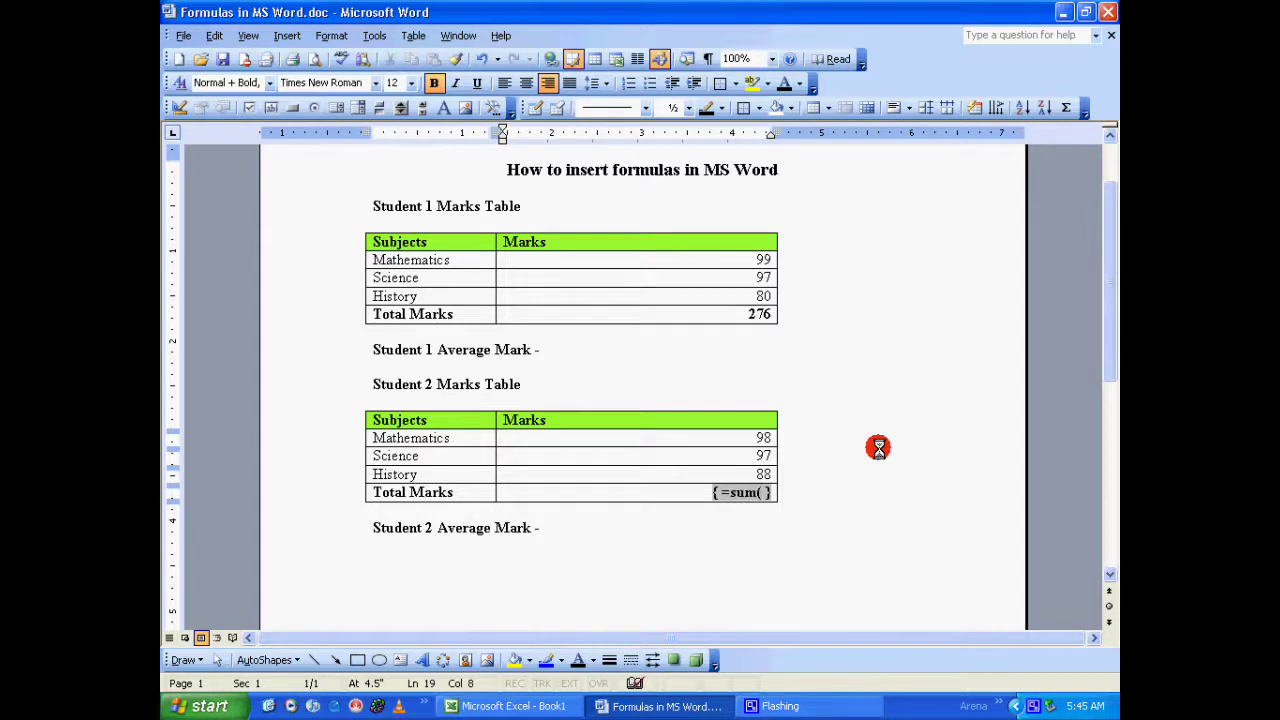
{"action": "type", "text": "student2mar"}
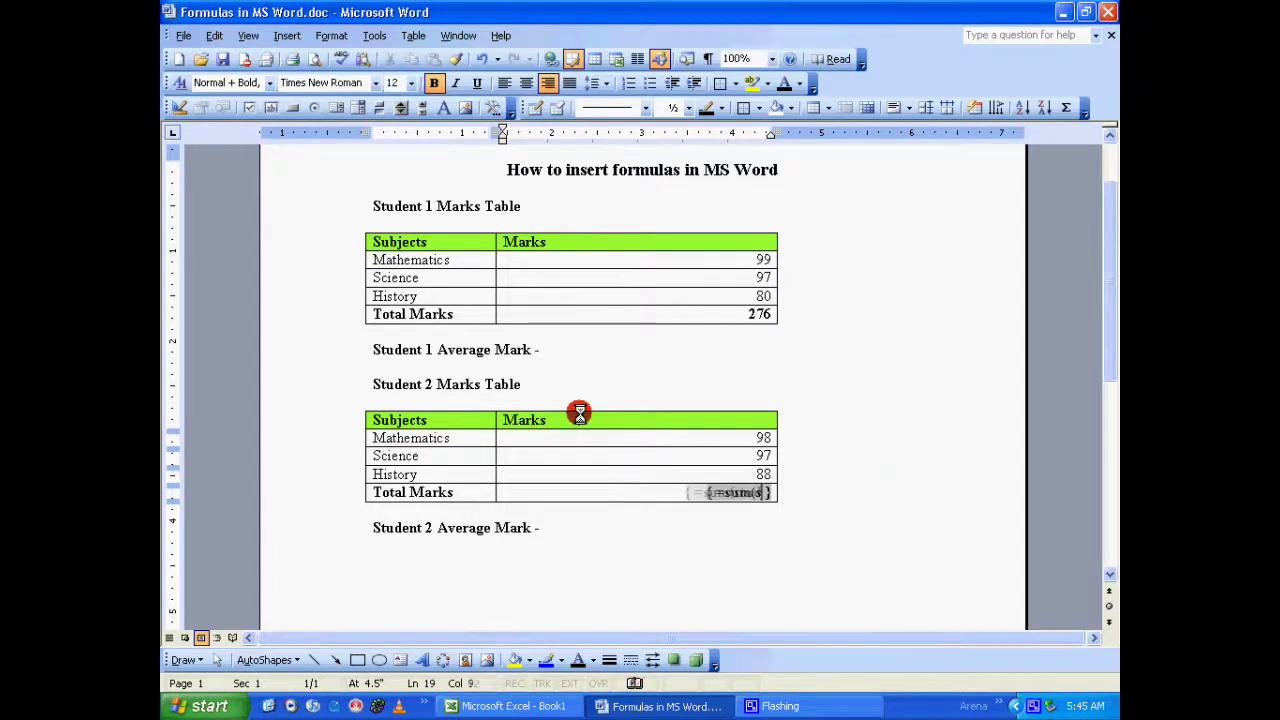
{"action": "type", "text": "ks "}
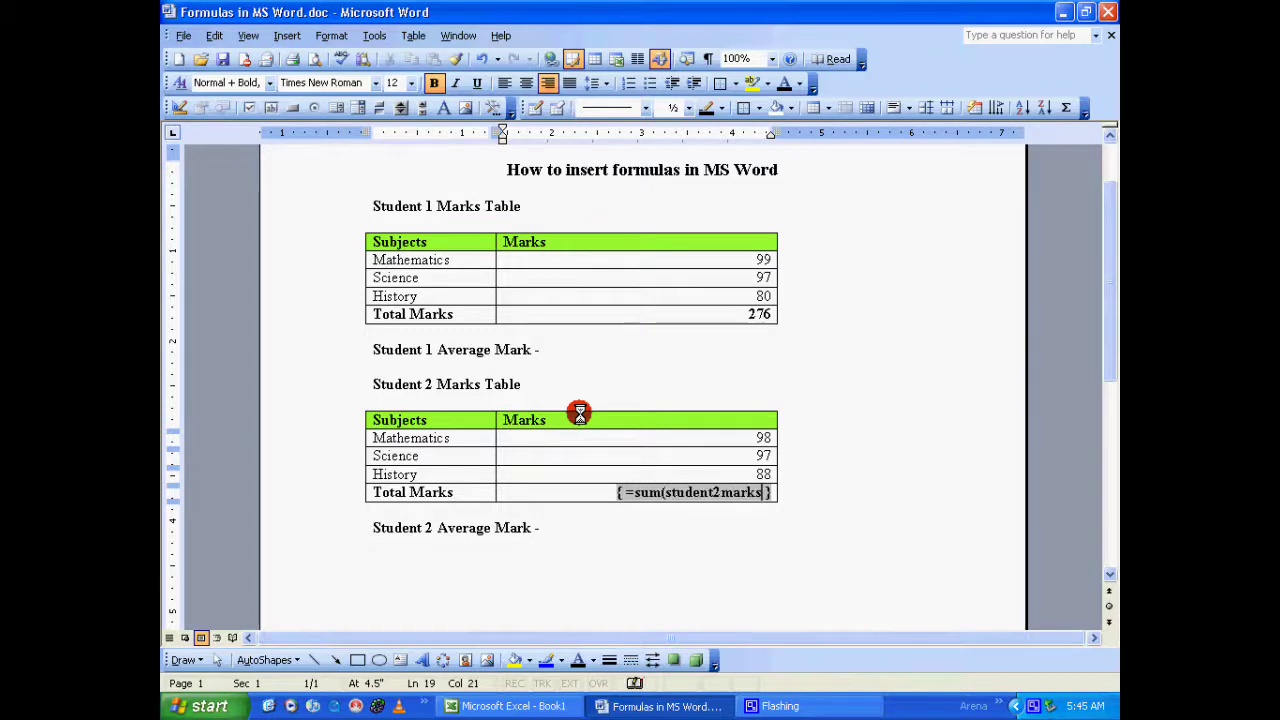
{"action": "type", "text": "b2:b"}
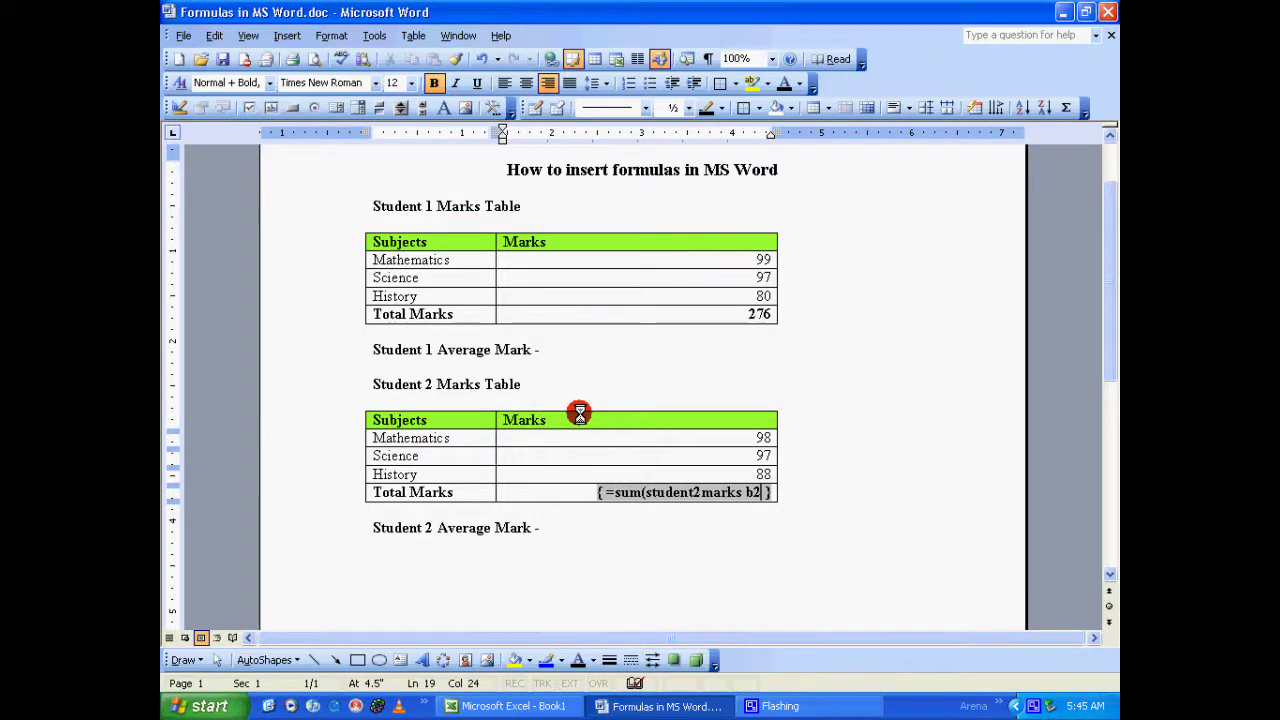
{"action": "type", "text": "4)"}
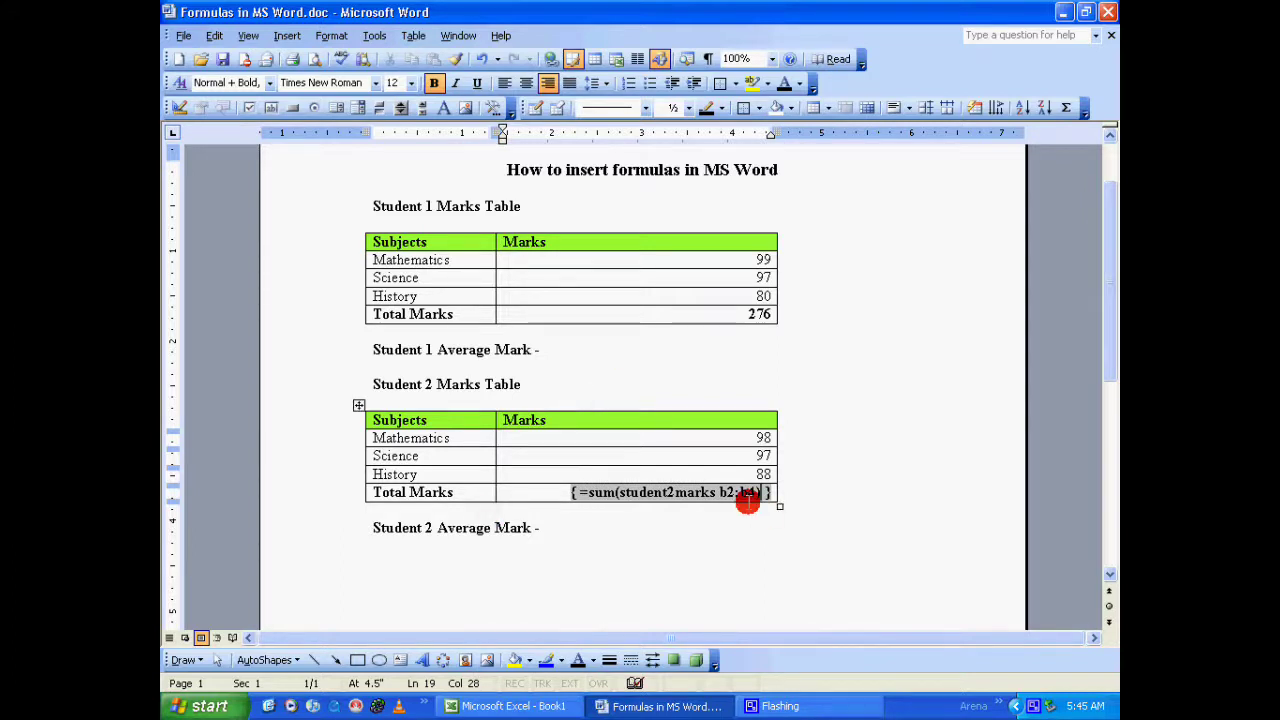
{"action": "right_click", "coordinate": [700, 491]}
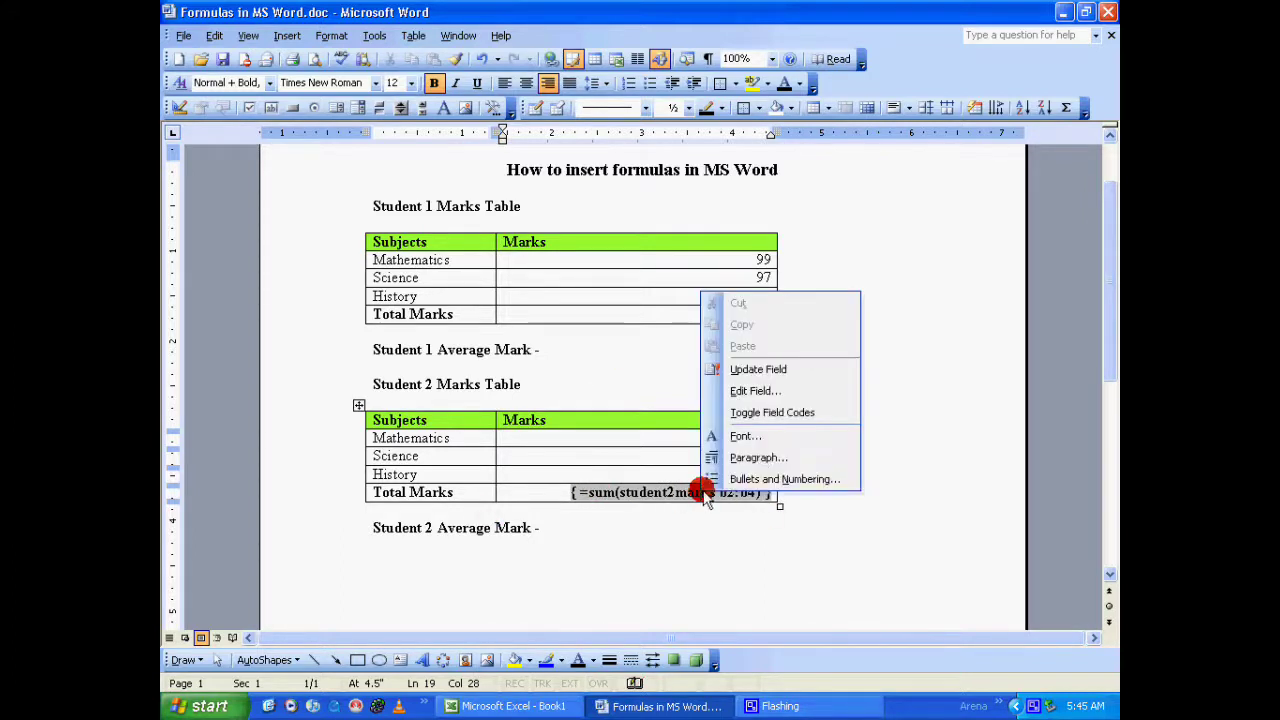
{"action": "left_click", "coordinate": [766, 368]}
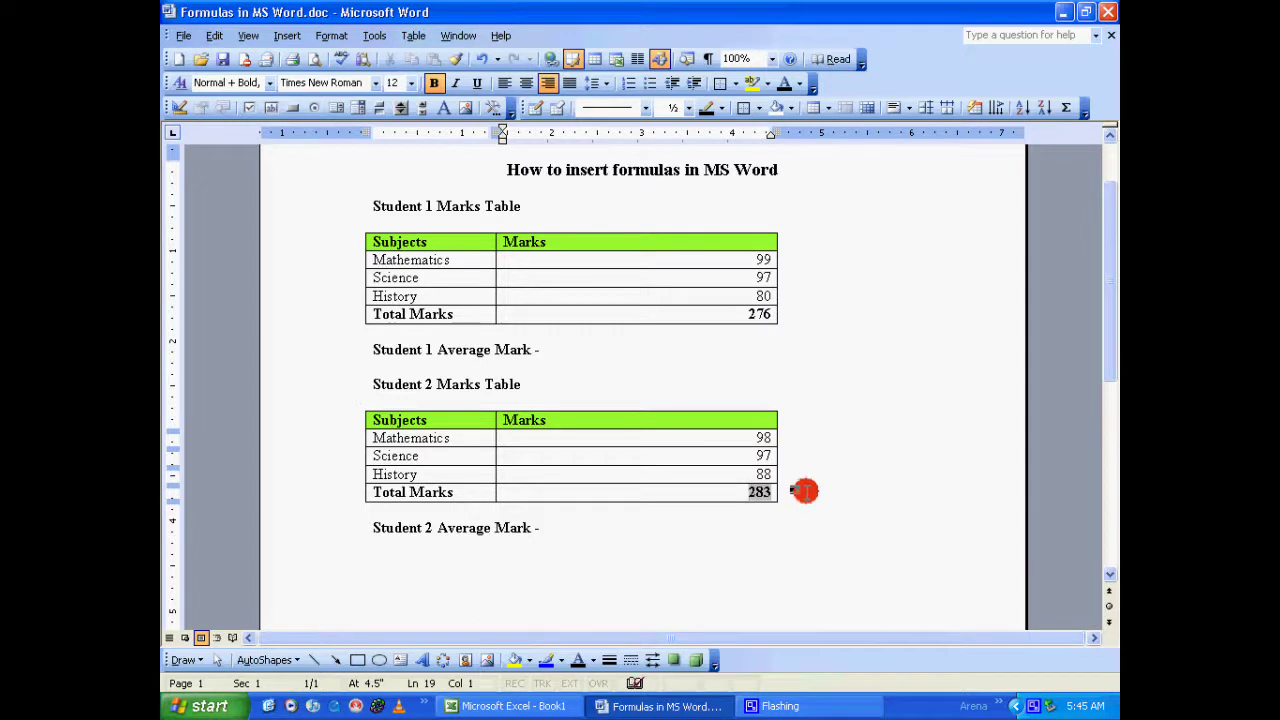
{"action": "left_click", "coordinate": [806, 487]}
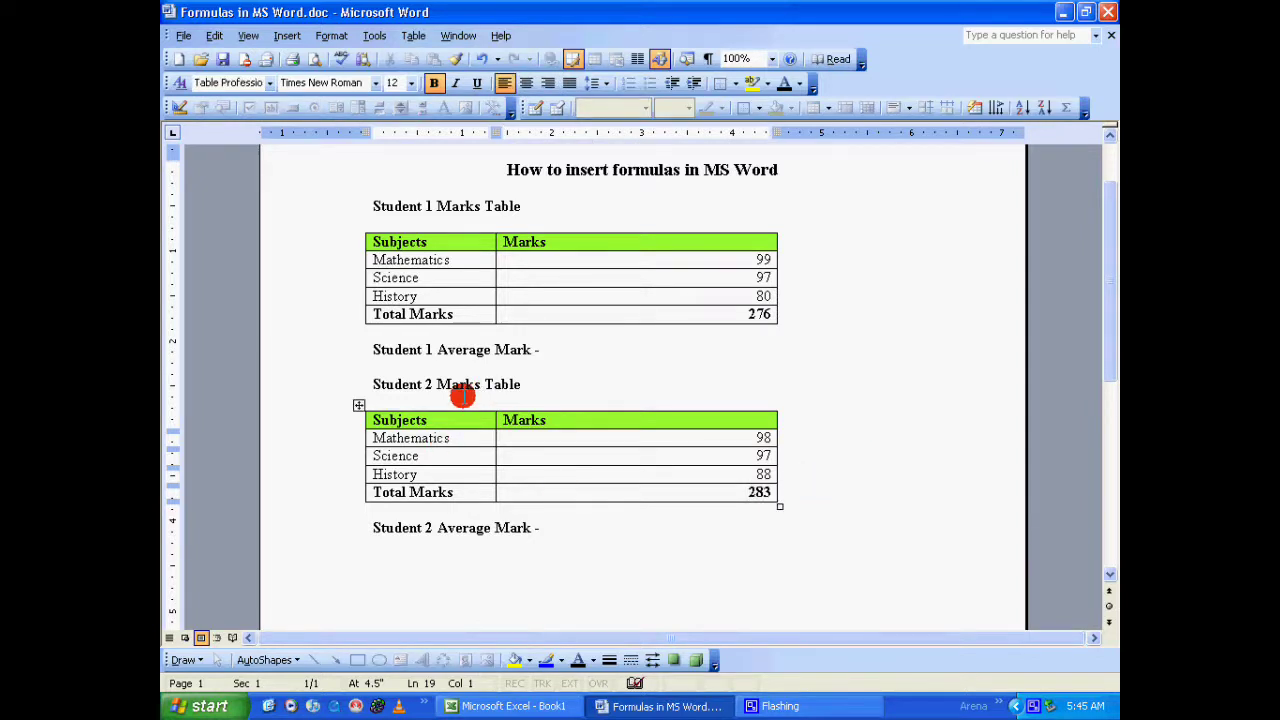
Step: After 'Student 1 Average Mark -', add an =average(student1marks b2:b4) field updated to show 92
{"action": "left_click", "coordinate": [551, 346]}
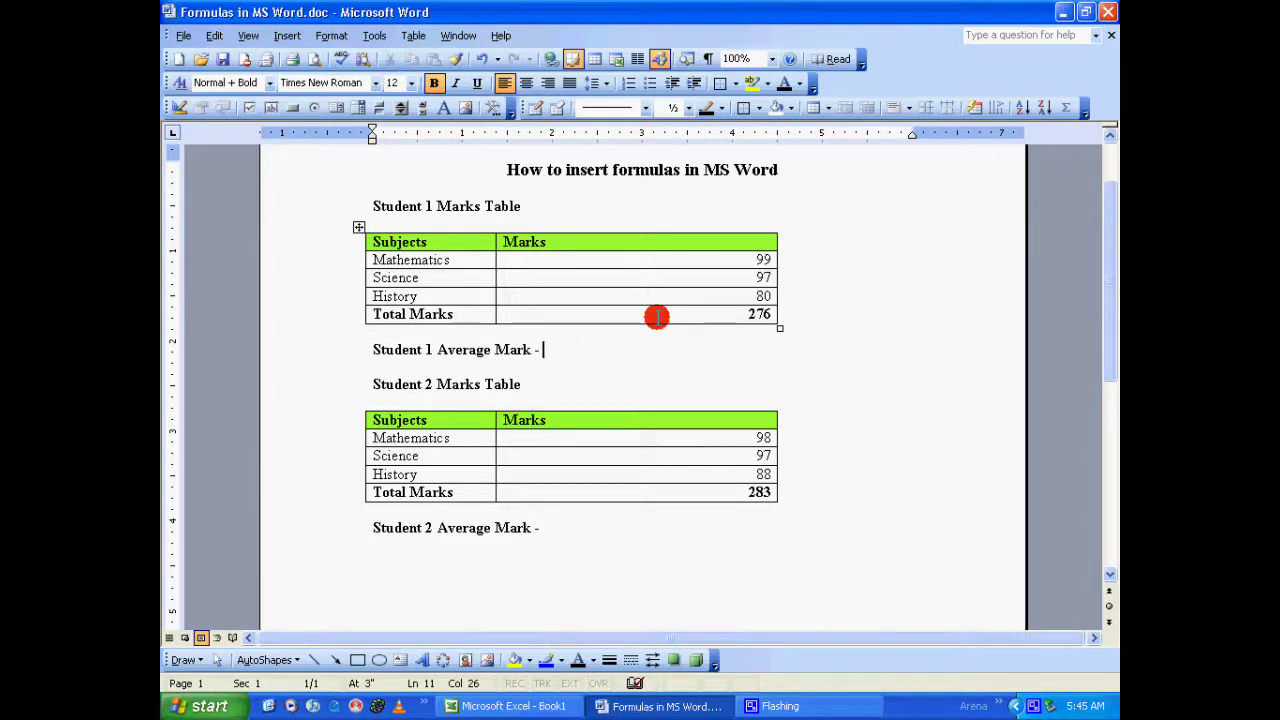
{"action": "key", "text": "ctrl+F9"}
{"action": "type", "text": "=average"}
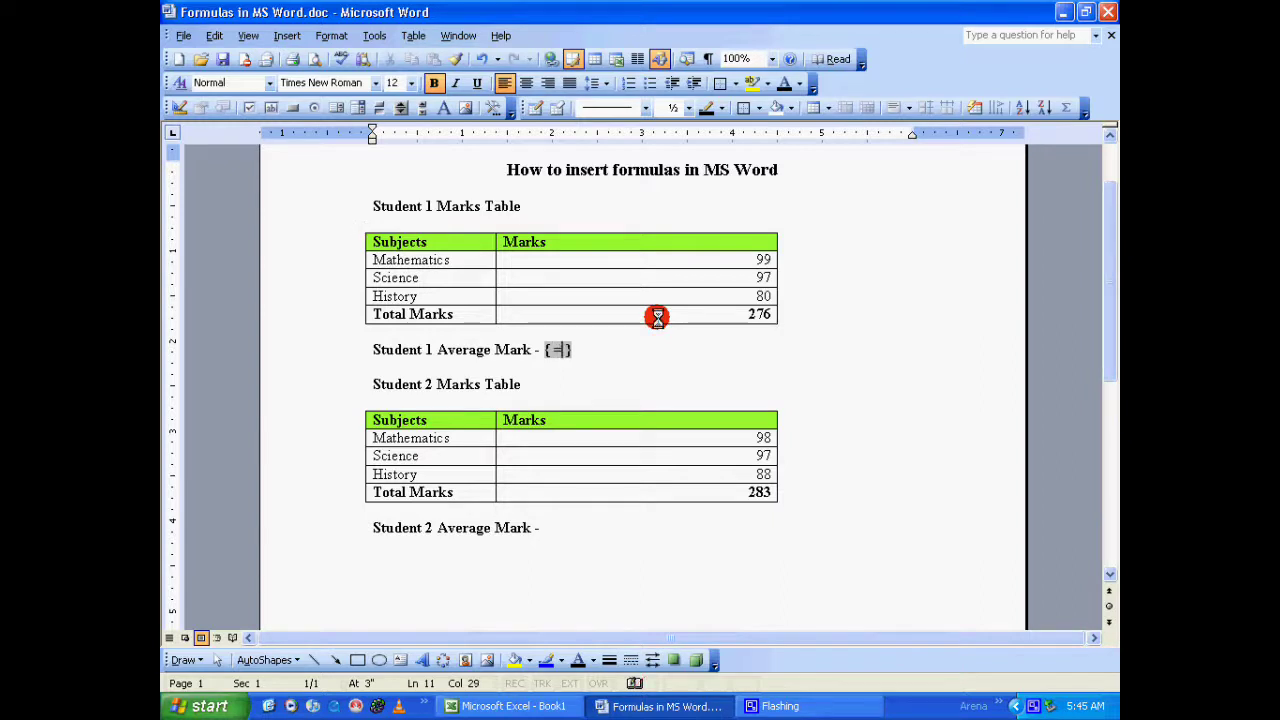
{"action": "type", "text": "("}
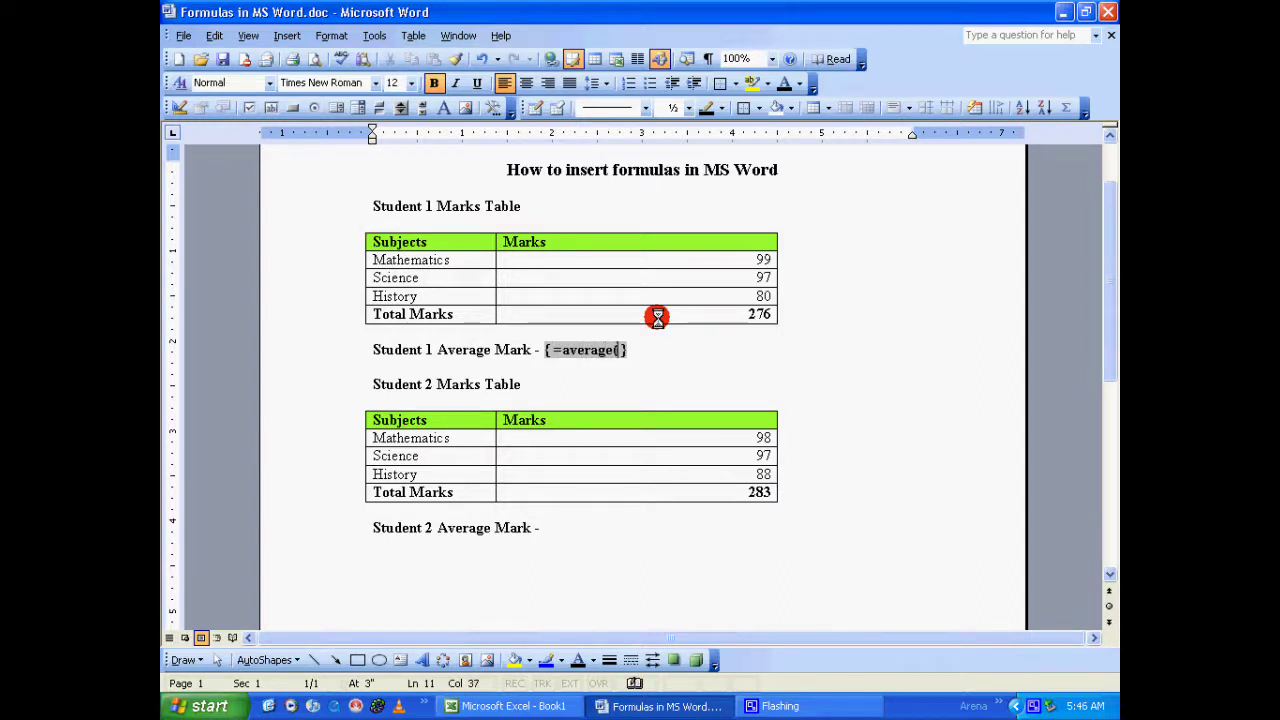
{"action": "type", "text": "student1marks b"}
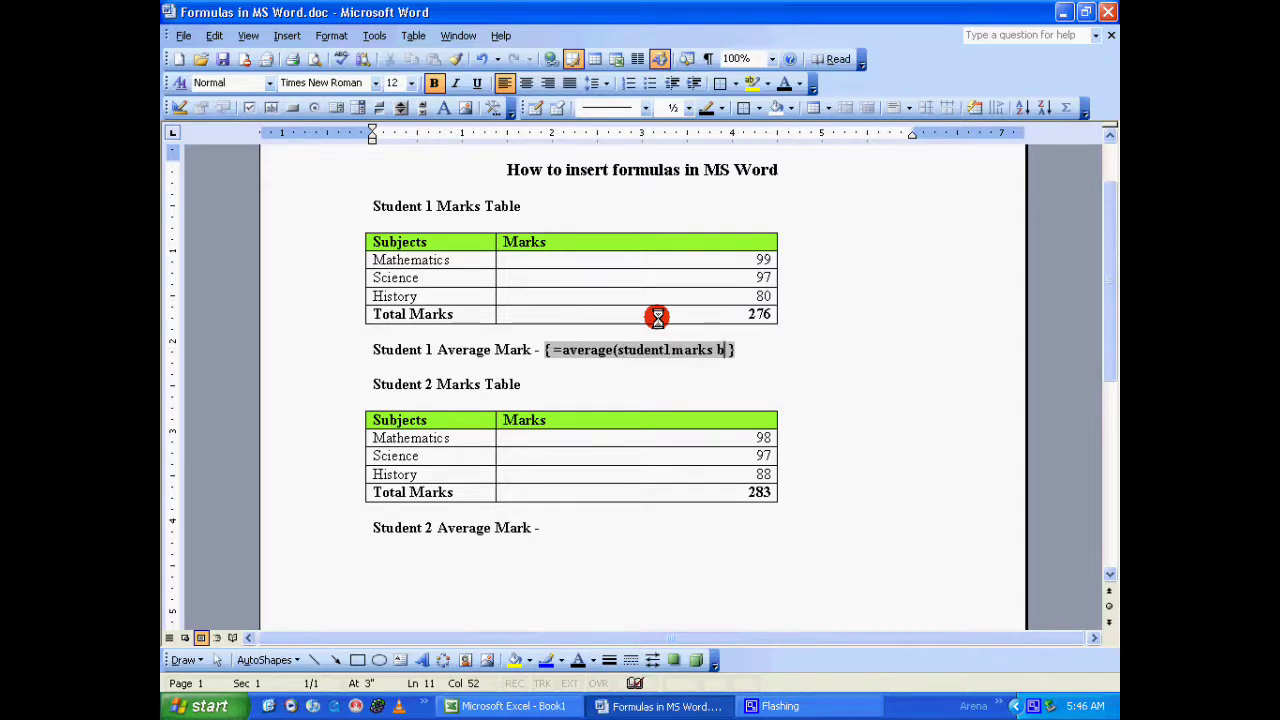
{"action": "type", "text": "2:b4)"}
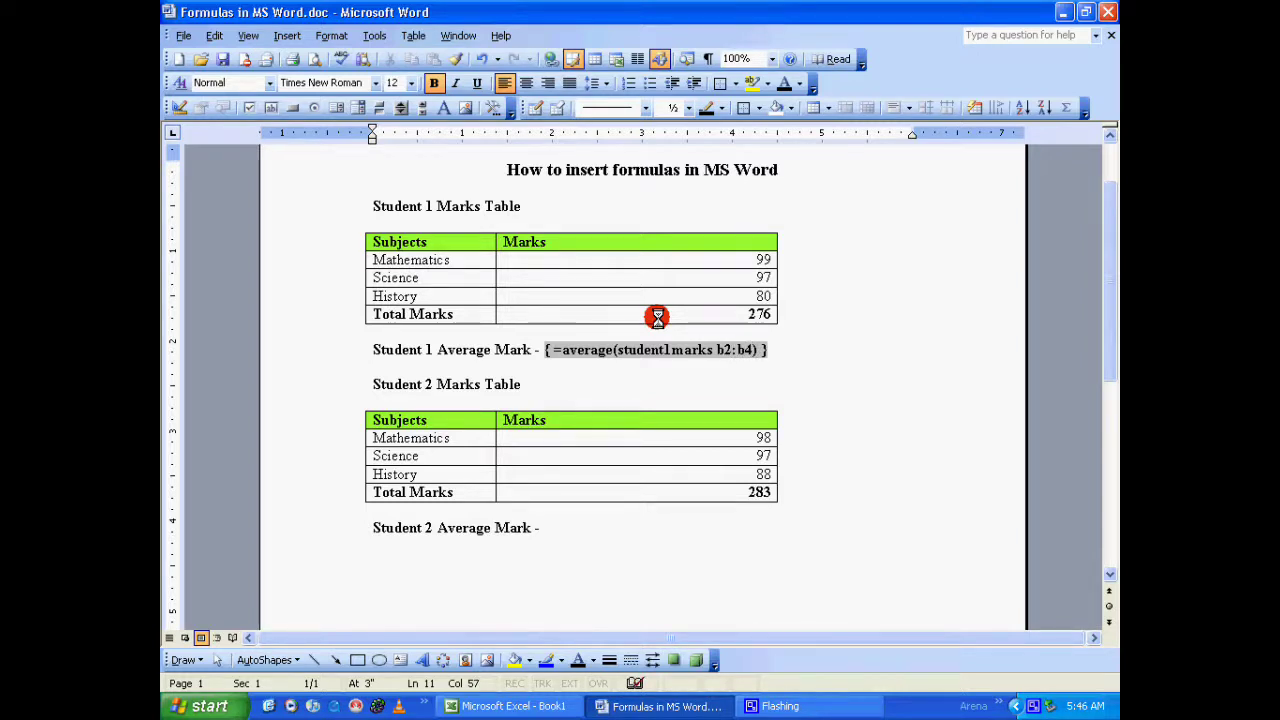
{"action": "right_click", "coordinate": [702, 350]}
{"action": "left_click", "coordinate": [760, 428]}
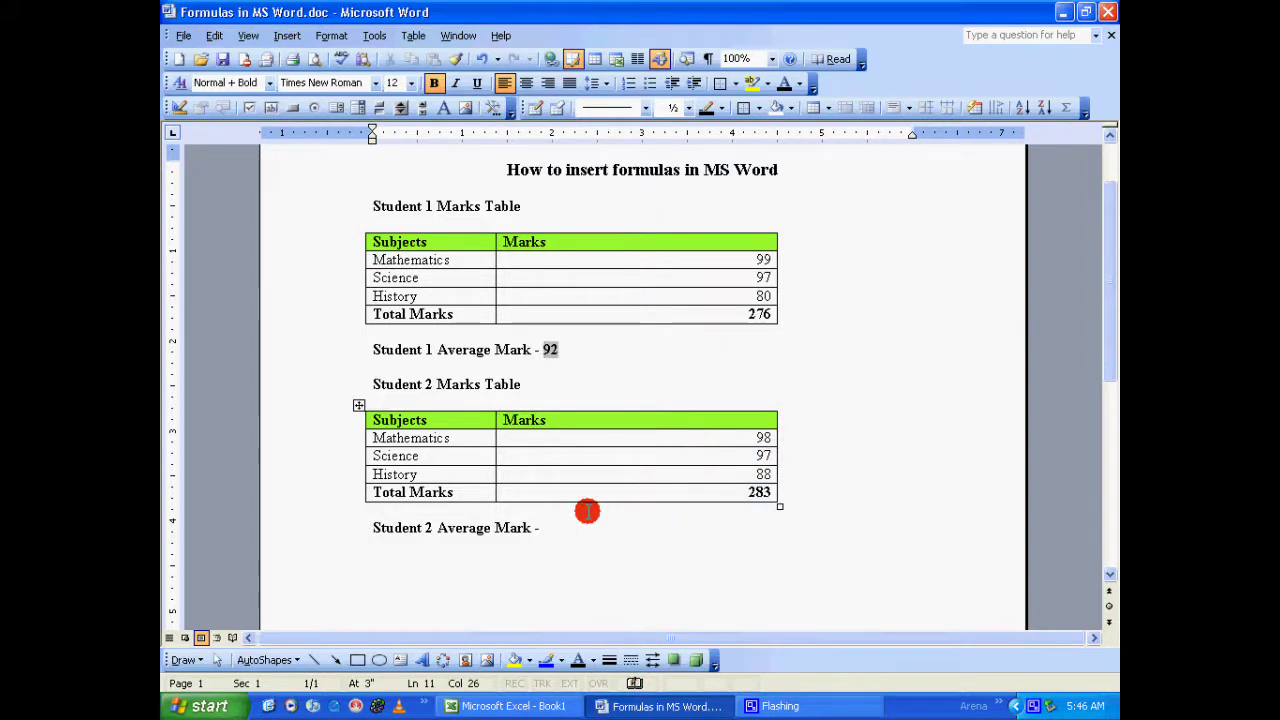
{"action": "left_click", "coordinate": [549, 527]}
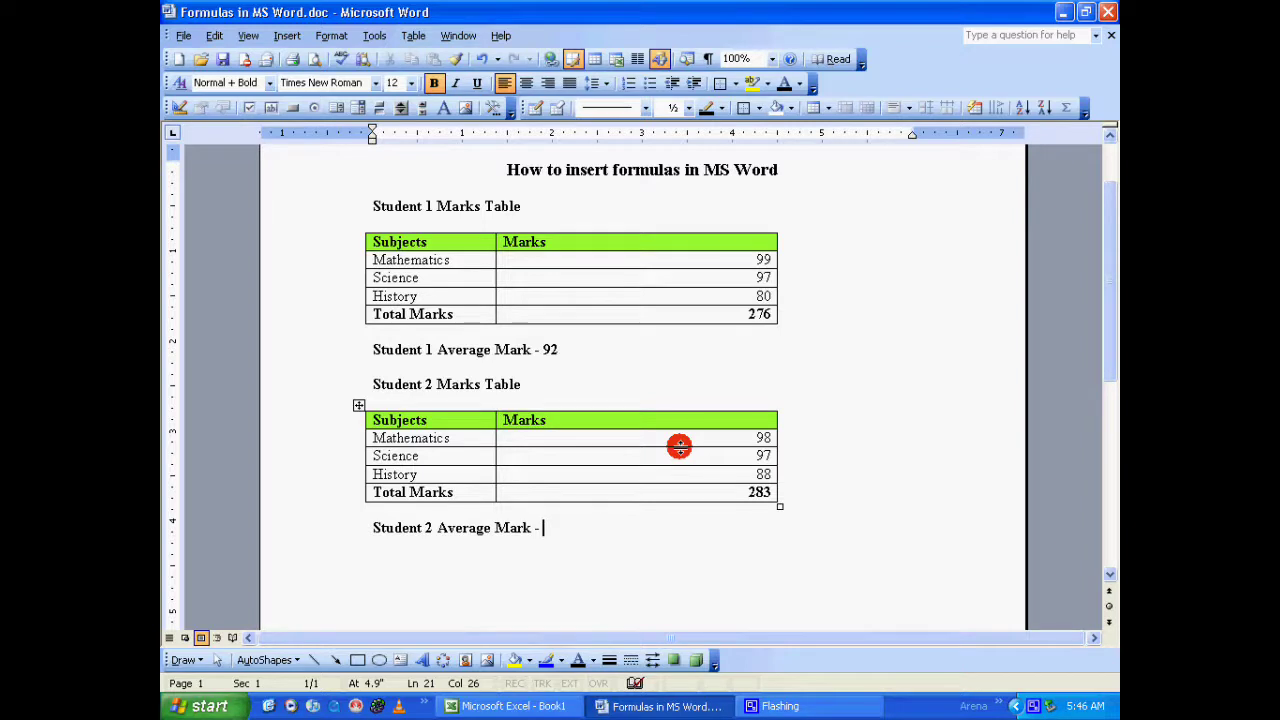
Step: After 'Student 2 Average Mark -', add an =average(student2marks b2:b4) field updated to show 94.33
{"action": "key", "text": "ctrl+F9"}
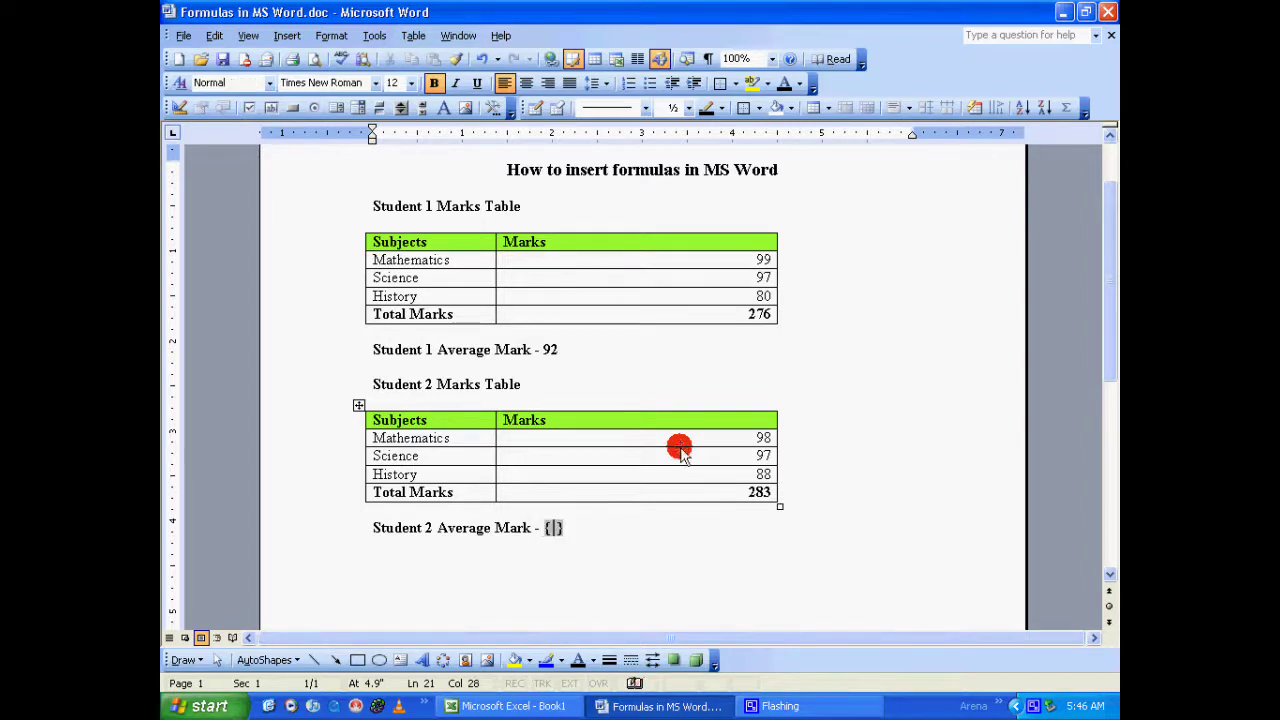
{"action": "type", "text": "=average("}
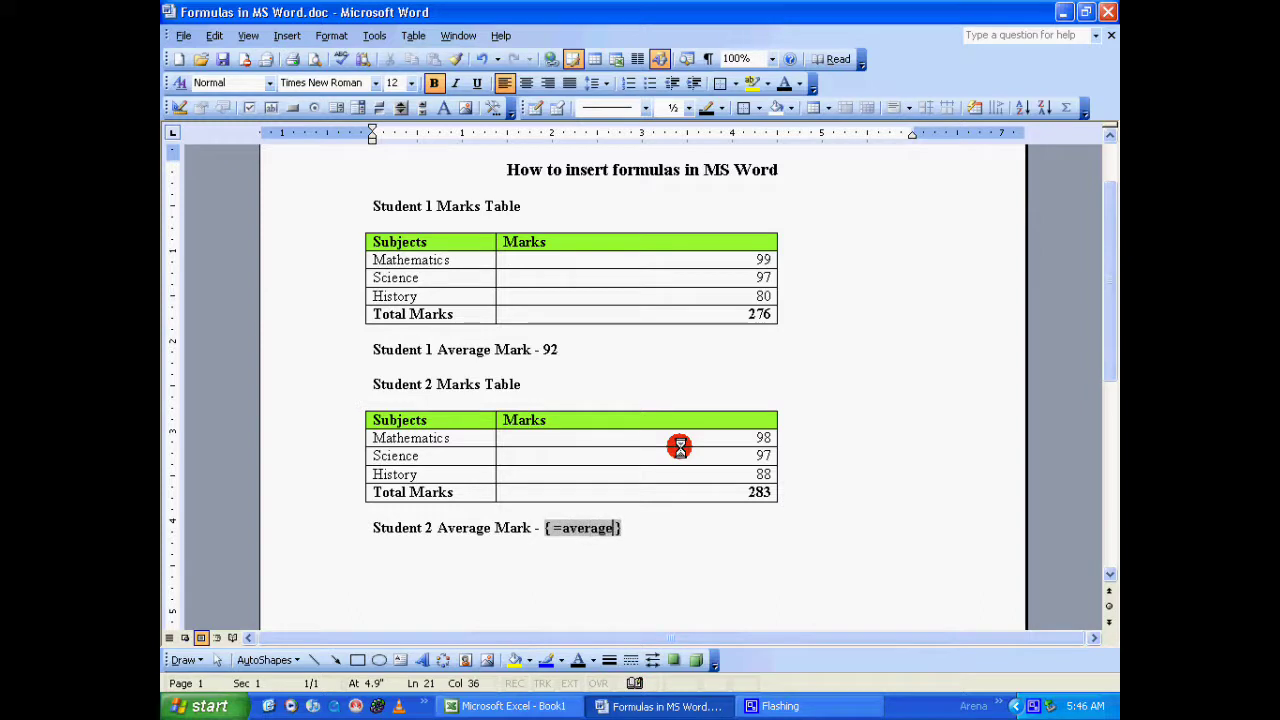
{"action": "type", "text": "student2marks "}
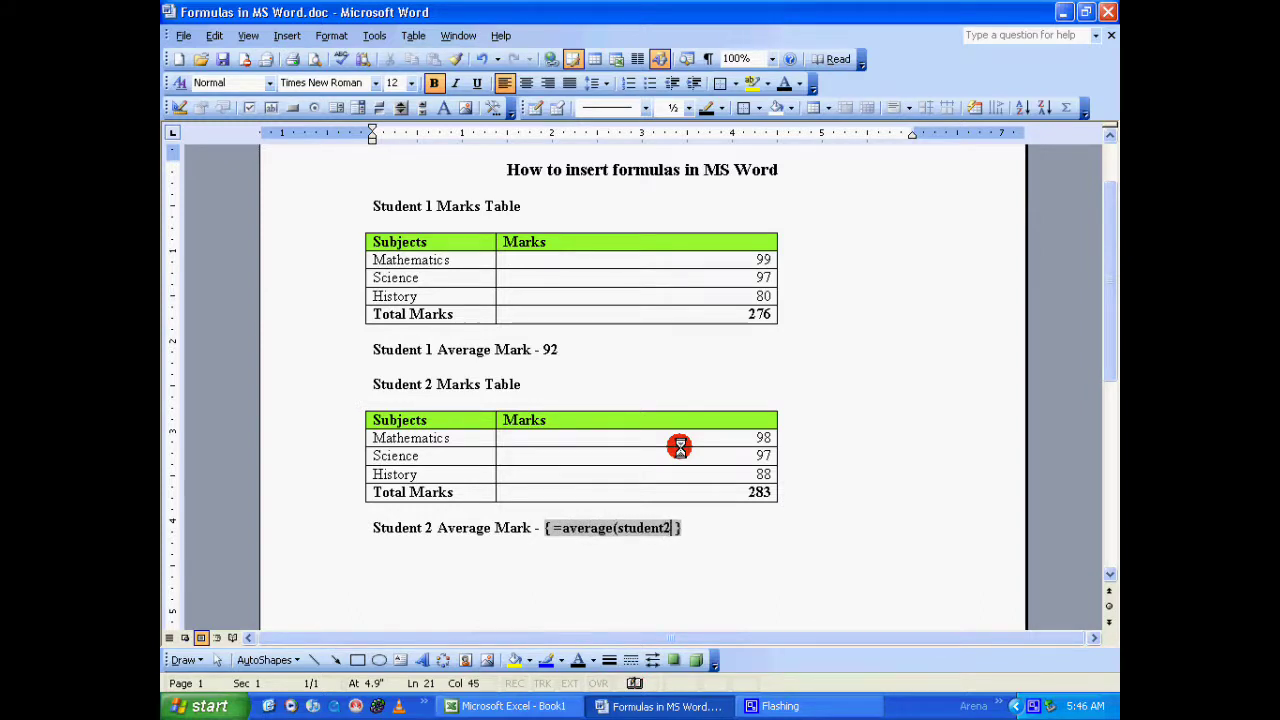
{"action": "type", "text": "b"}
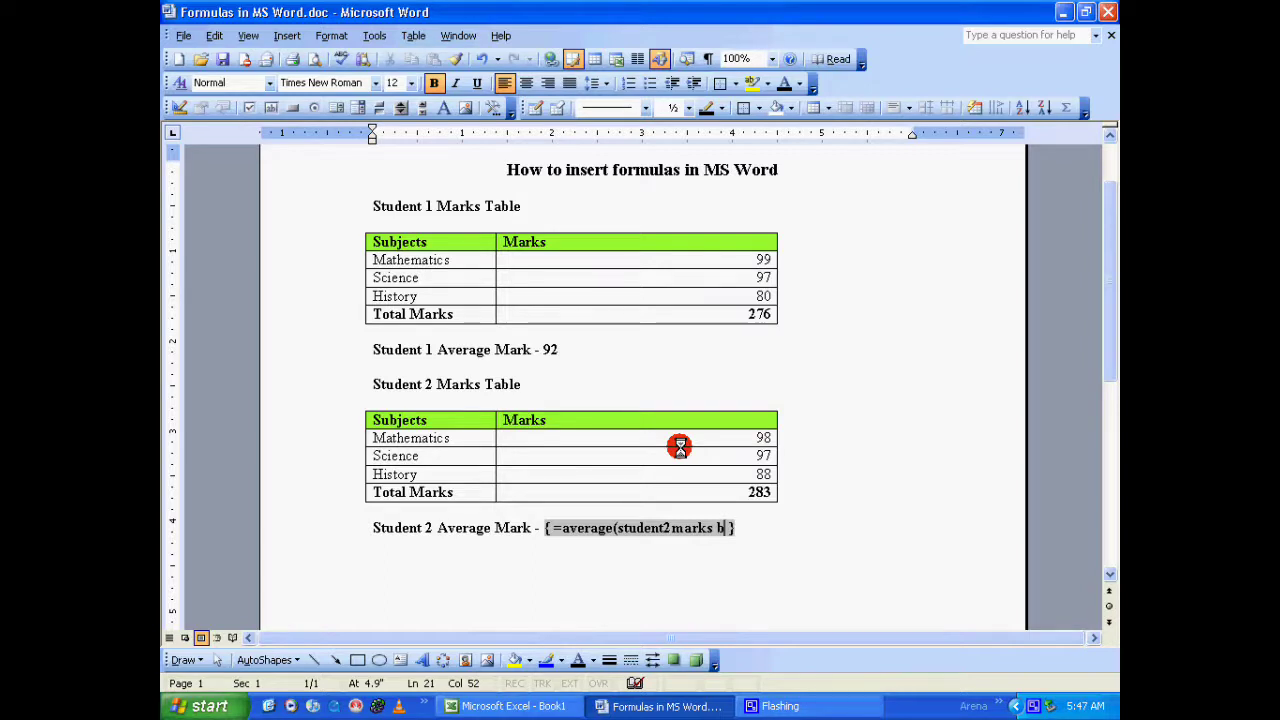
{"action": "type", "text": "2:b4"}
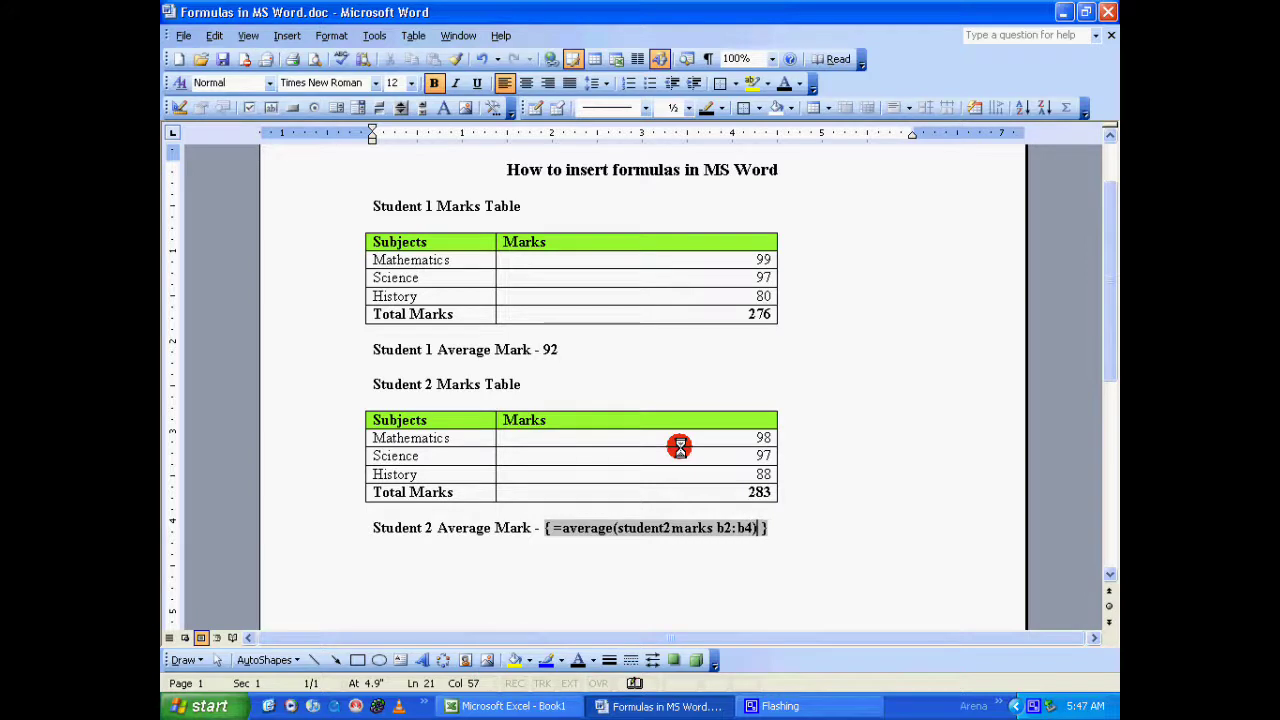
{"action": "type", "text": ")"}
{"action": "right_click", "coordinate": [704, 533]}
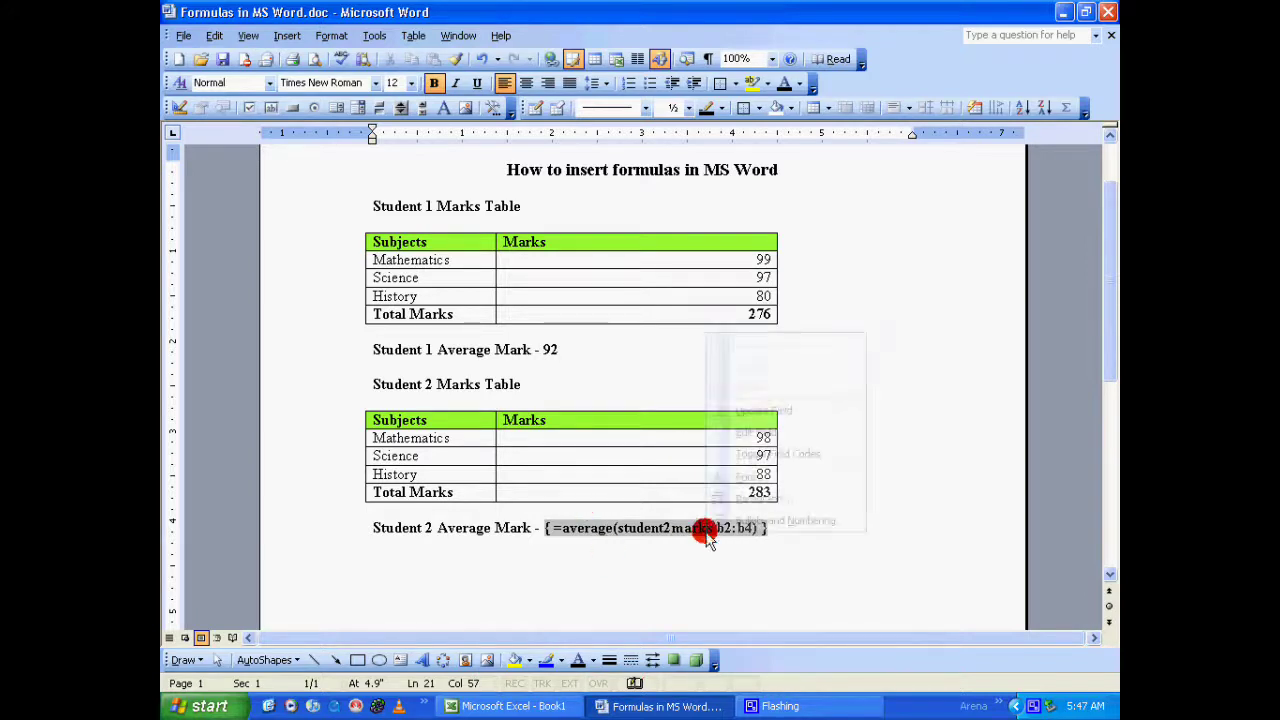
{"action": "left_click", "coordinate": [768, 408]}
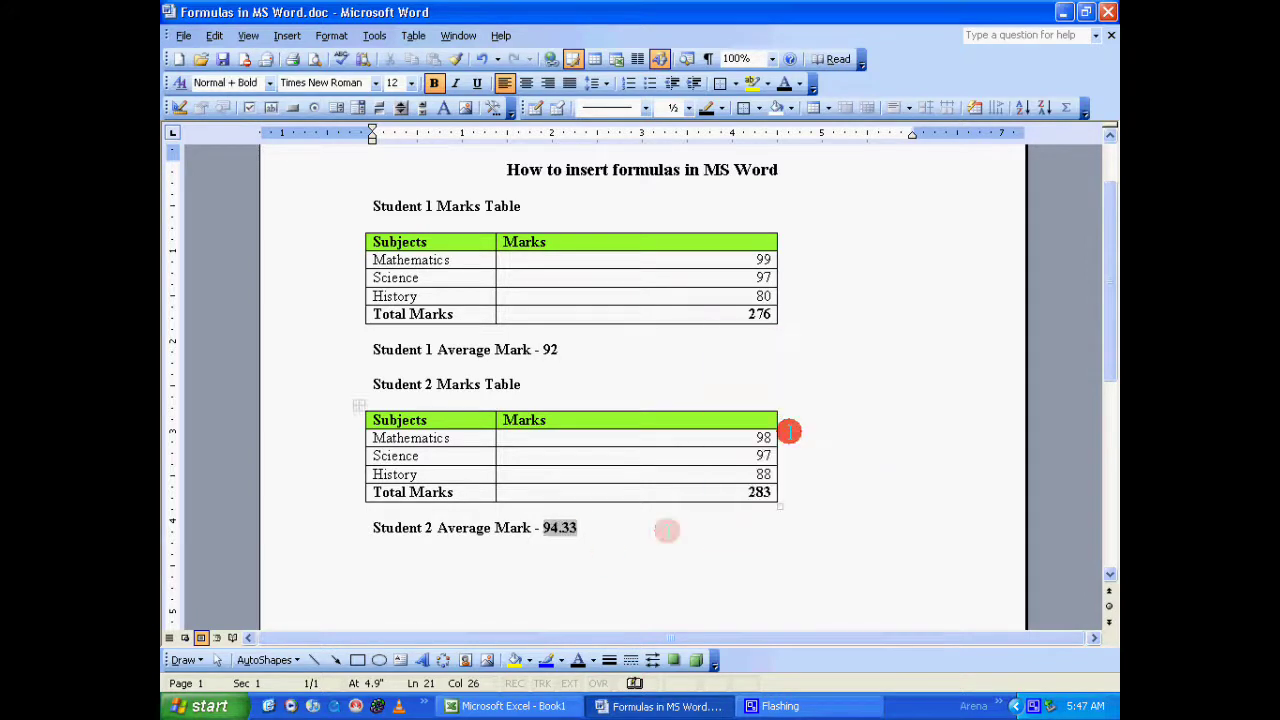
{"action": "left_click", "coordinate": [597, 528]}
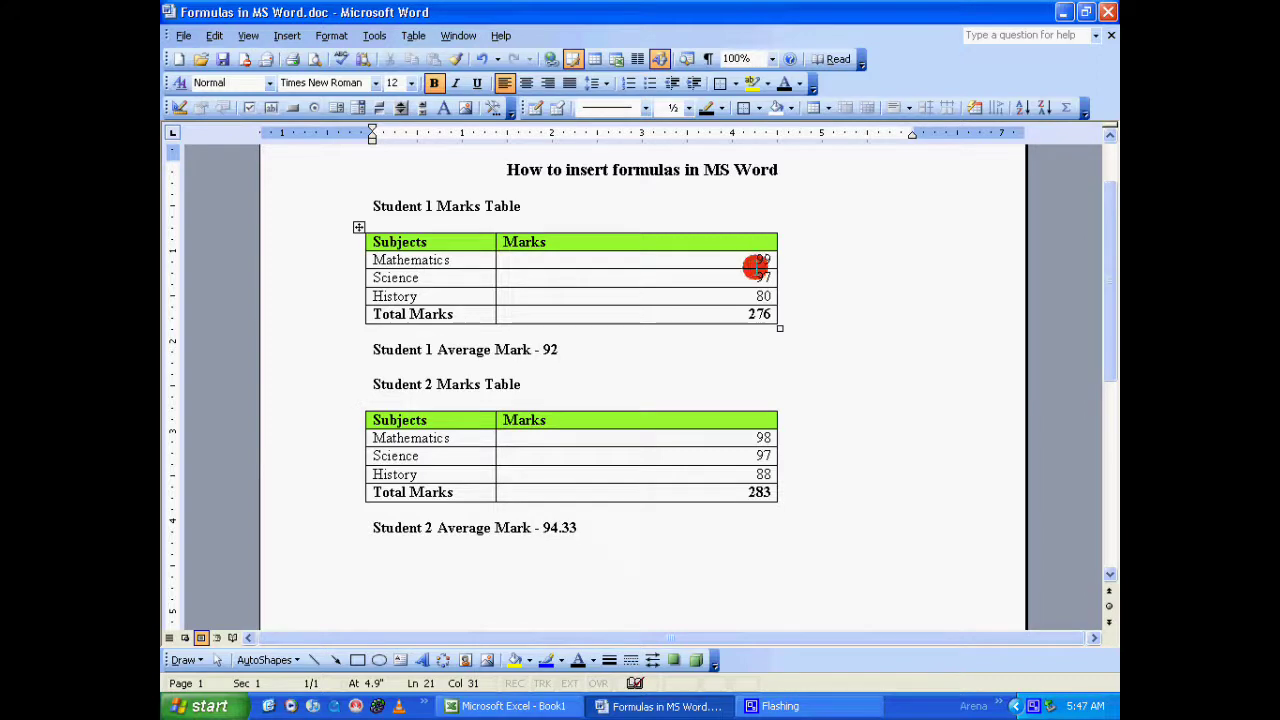
Step: Change Student 1's Mathematics mark to 75 and update the Total Marks field to 252
{"action": "left_click", "coordinate": [758, 260]}
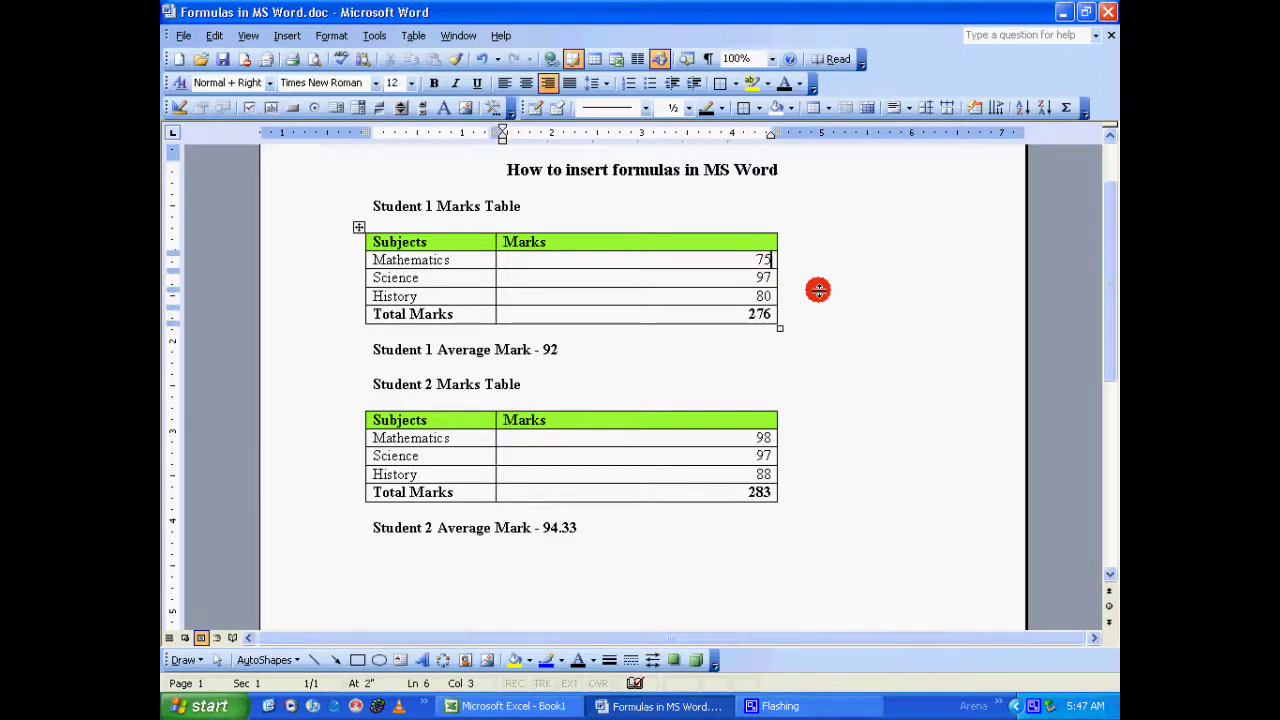
{"action": "left_click", "coordinate": [720, 321]}
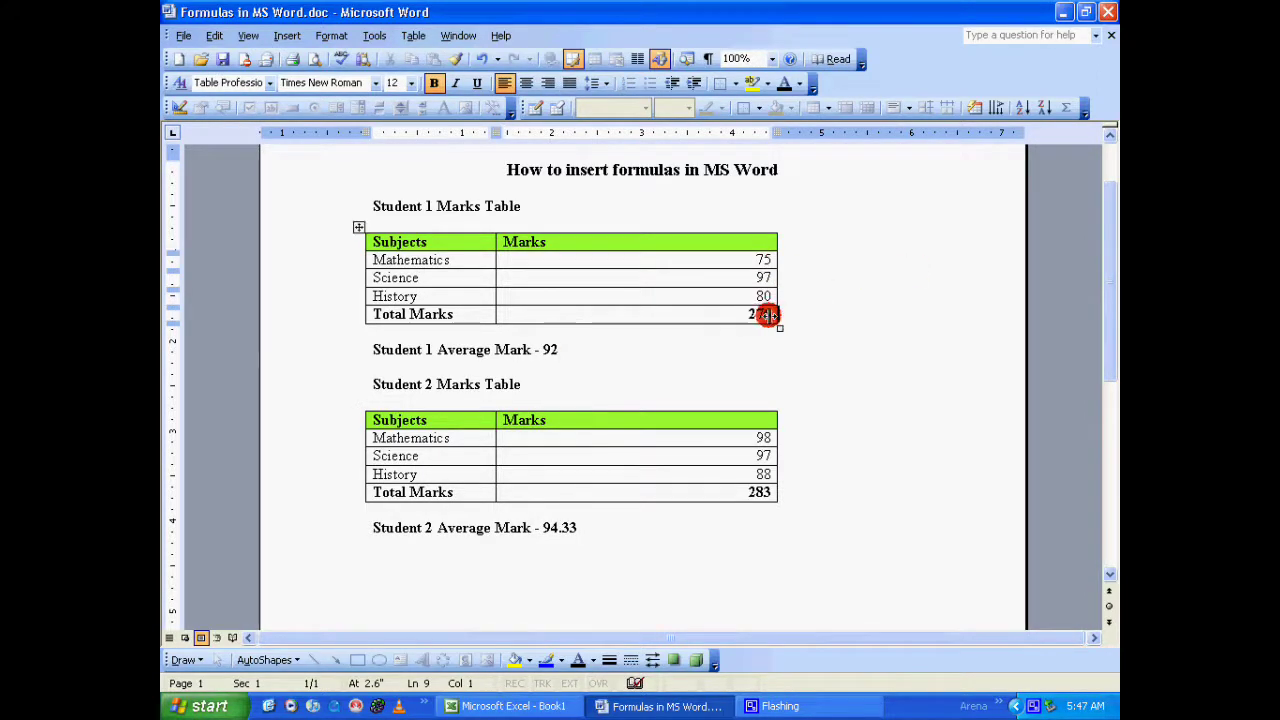
{"action": "left_click", "coordinate": [748, 314]}
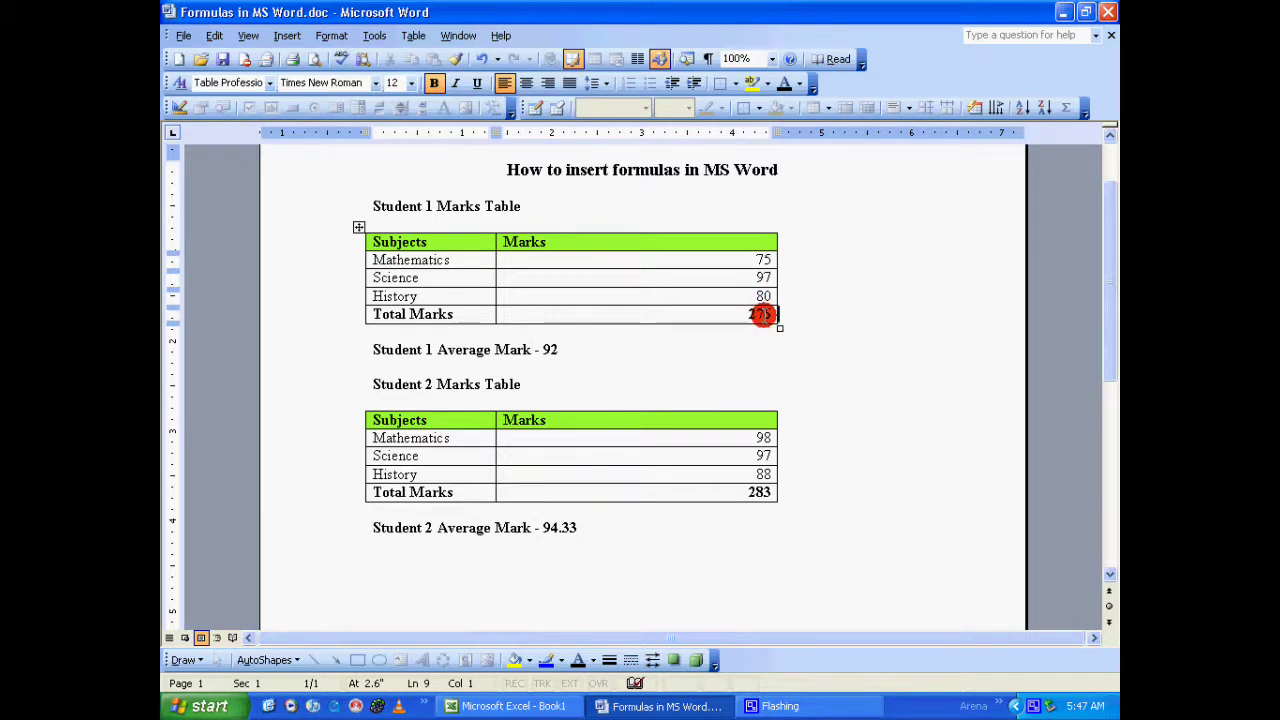
{"action": "left_click", "coordinate": [760, 314]}
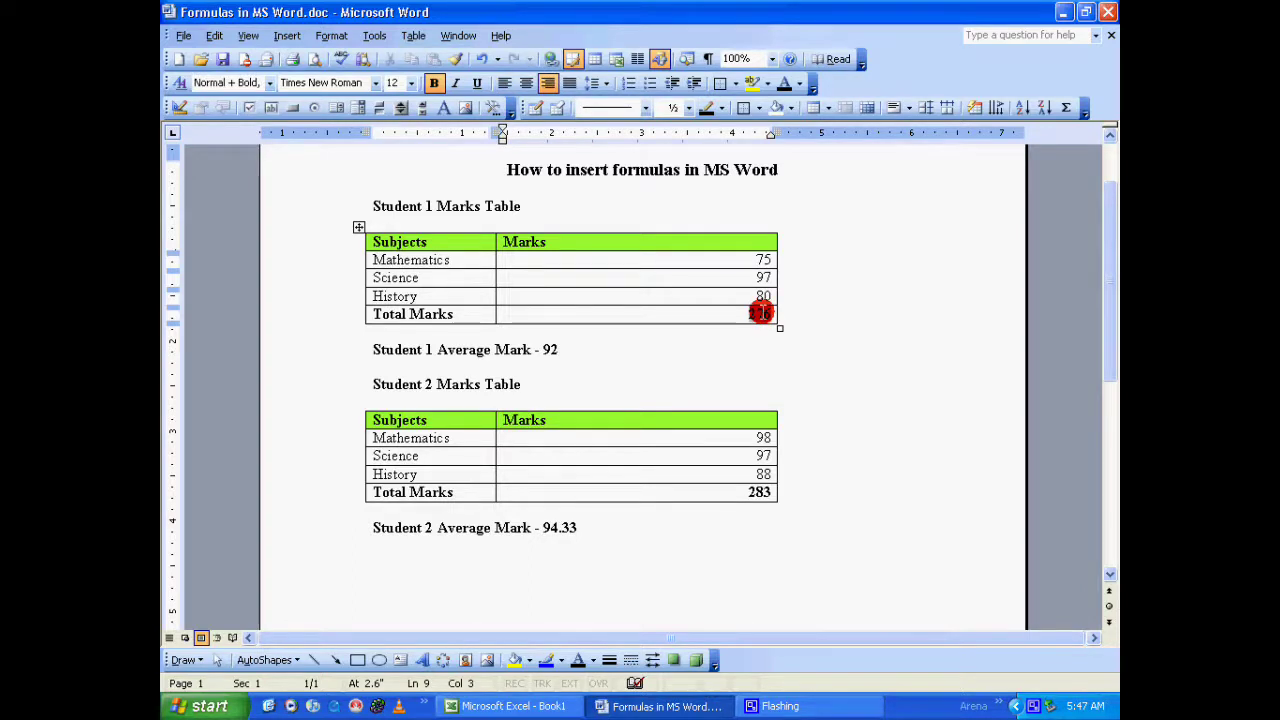
{"action": "key", "text": "shift+F9"}
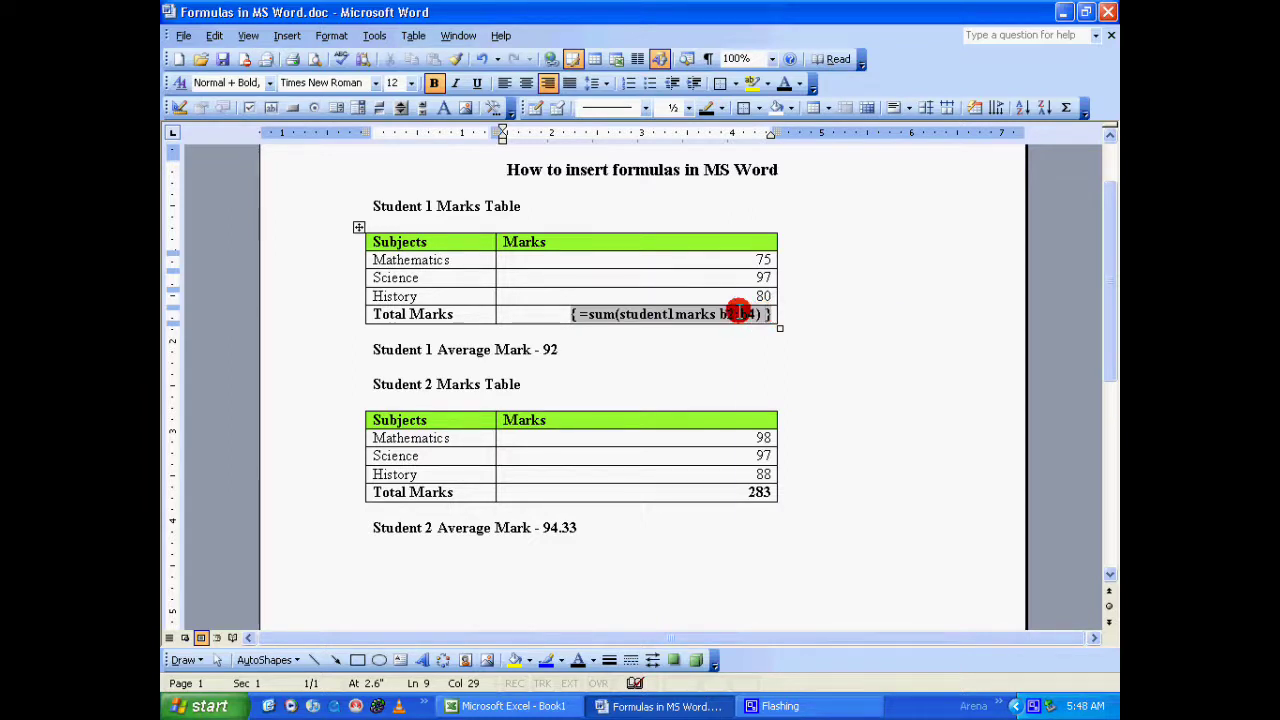
{"action": "right_click", "coordinate": [738, 312]}
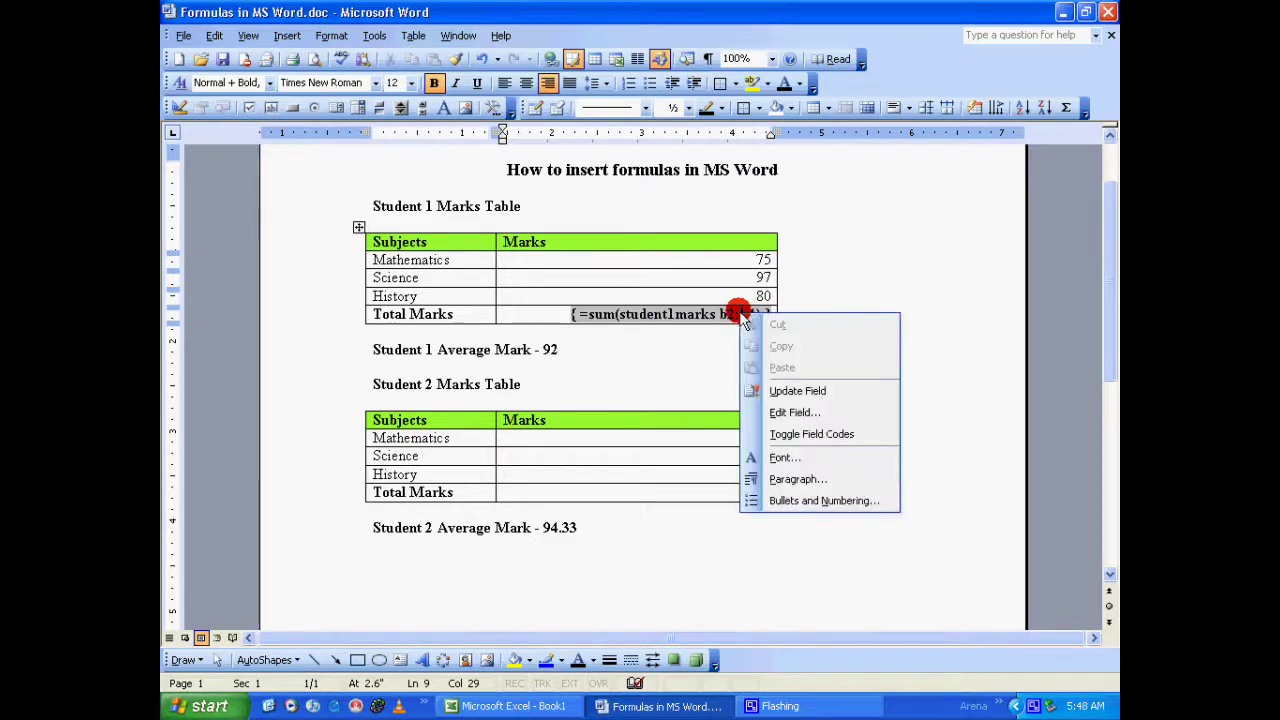
{"action": "left_click", "coordinate": [798, 391]}
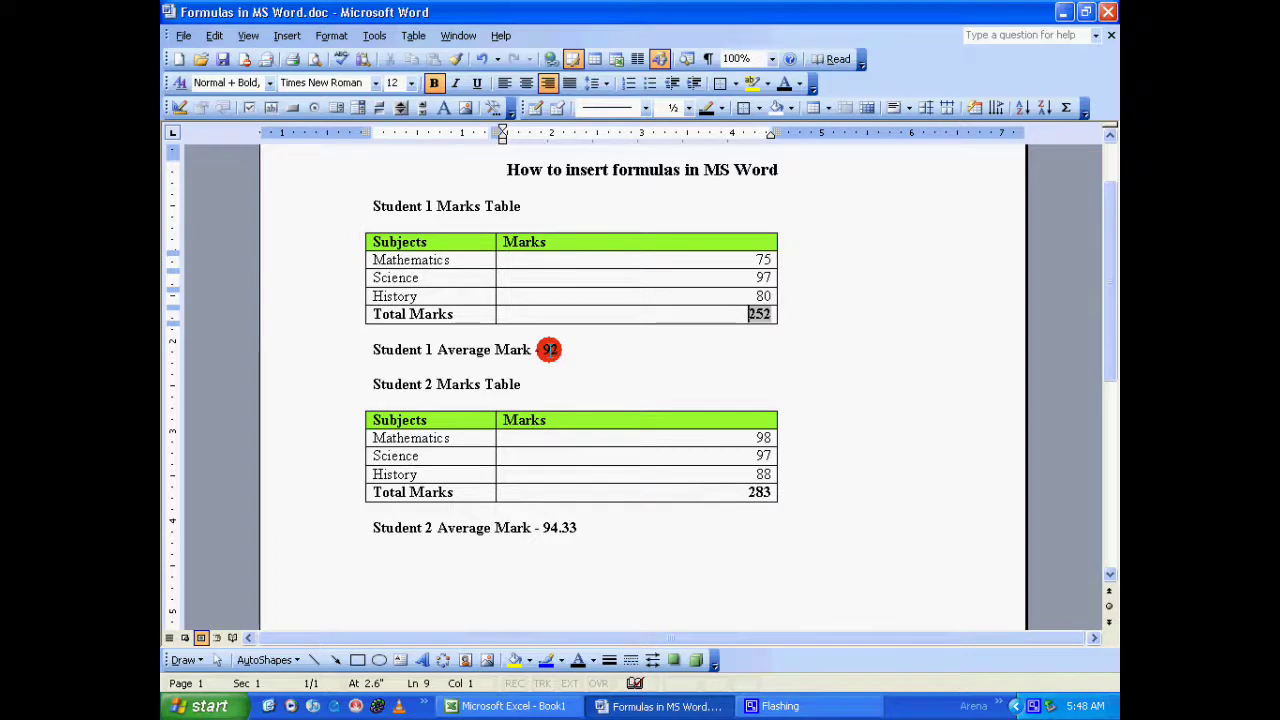
Step: Update the Student 1 average field to 84 and check the total's field code
{"action": "right_click", "coordinate": [549, 349]}
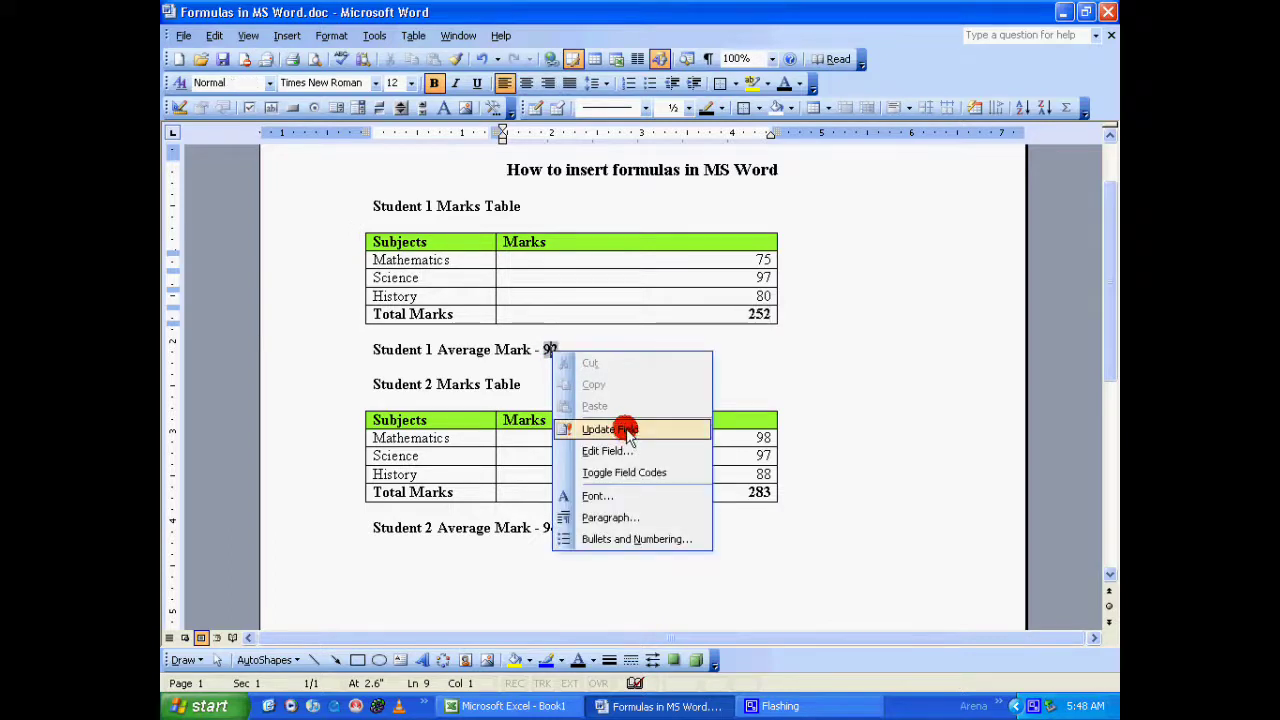
{"action": "left_click", "coordinate": [628, 432]}
{"action": "left_click", "coordinate": [760, 311]}
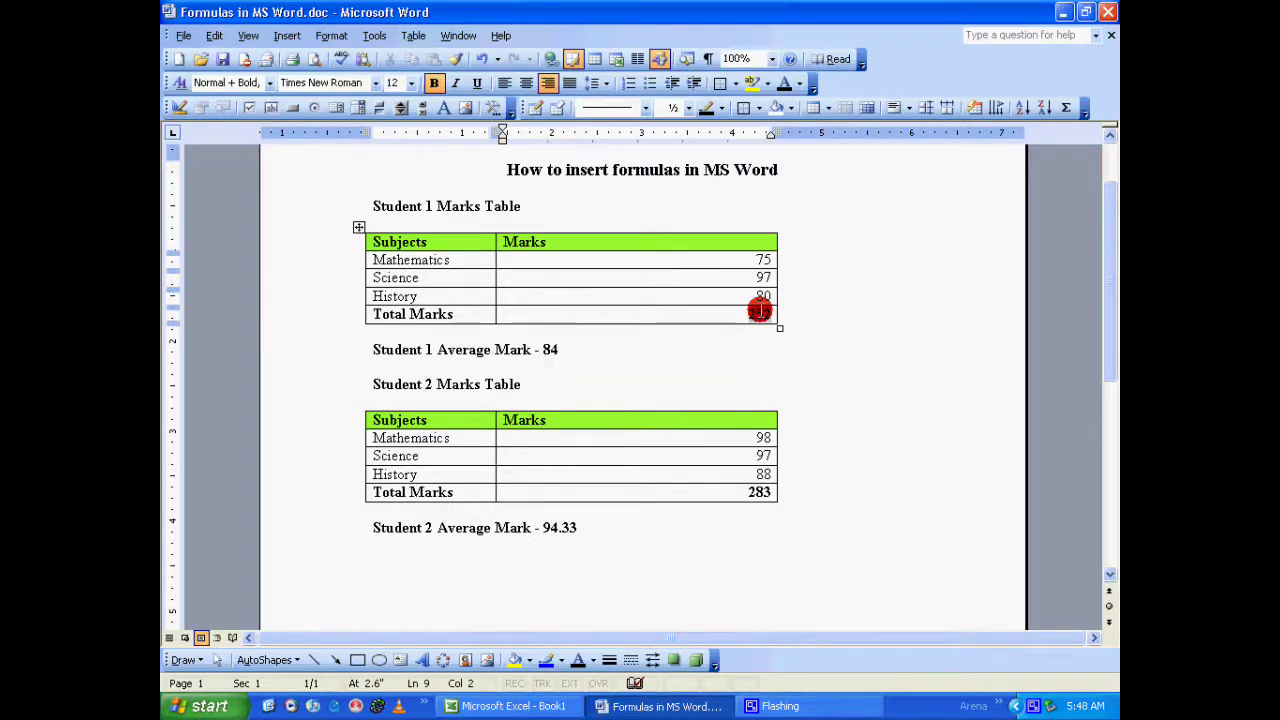
{"action": "key", "text": "shift+F9"}
{"action": "key", "text": "shift+F9"}
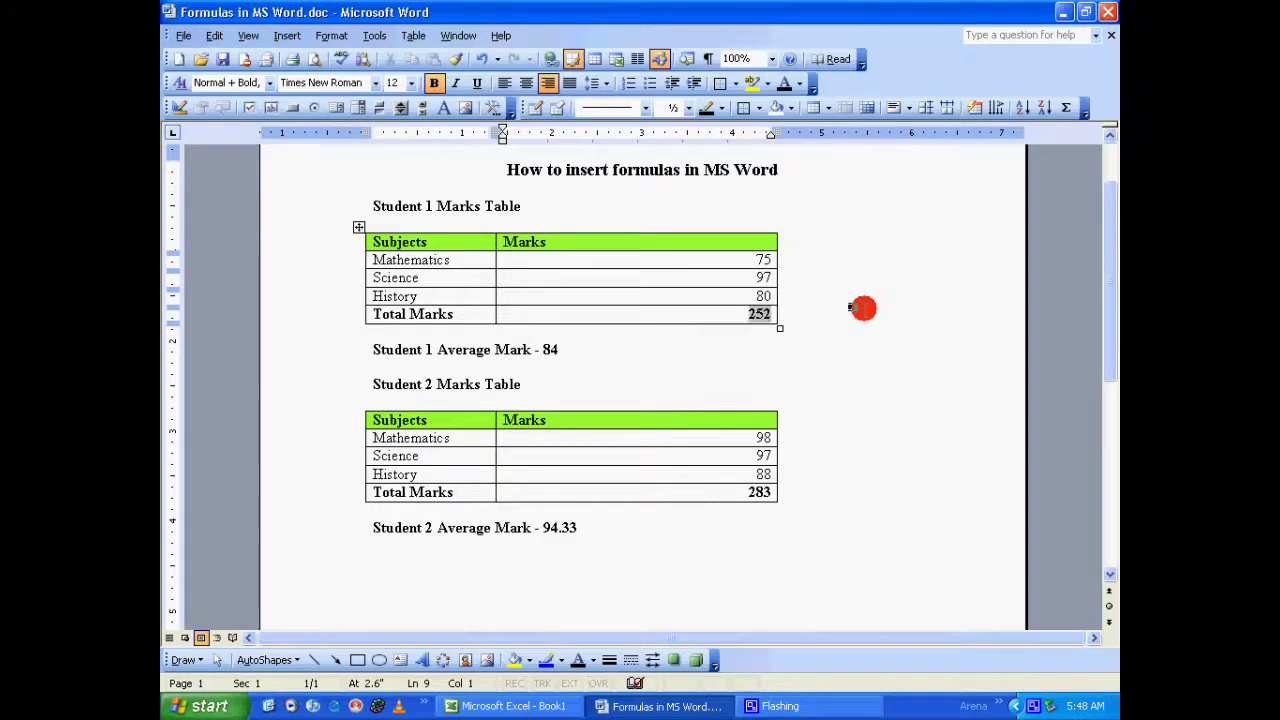
{"action": "left_click", "coordinate": [862, 308]}
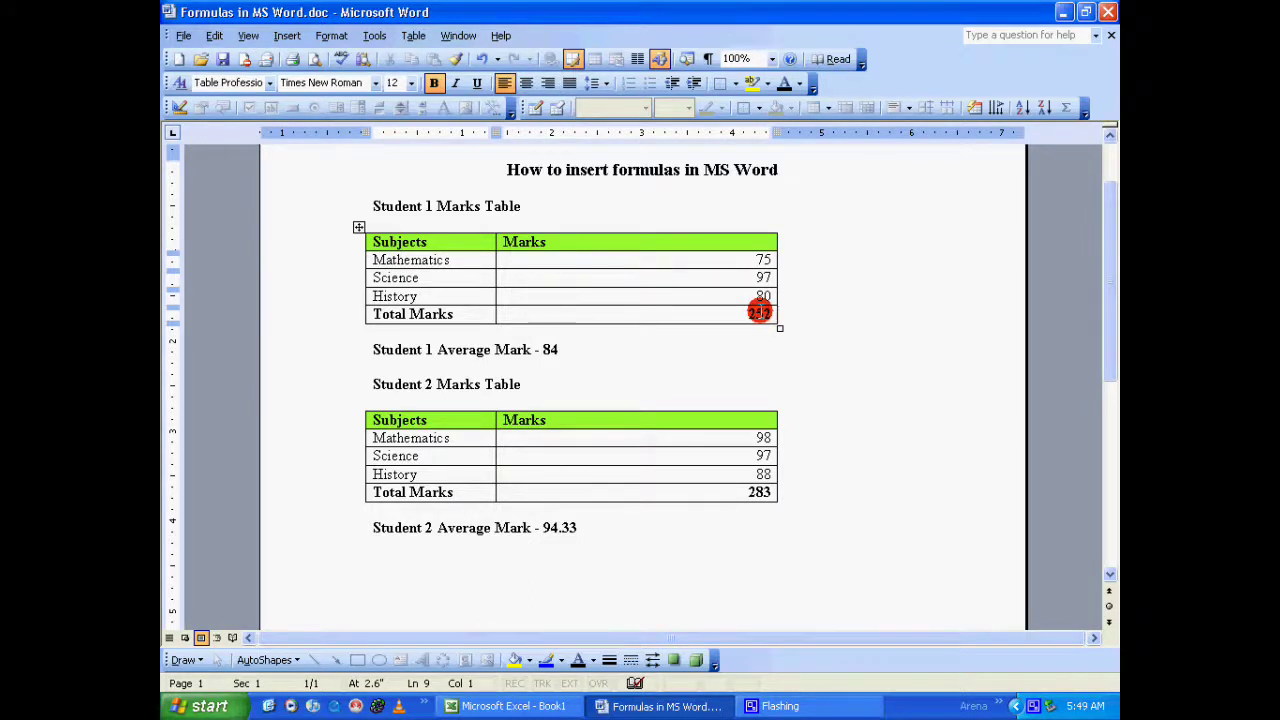
{"action": "left_click", "coordinate": [760, 311]}
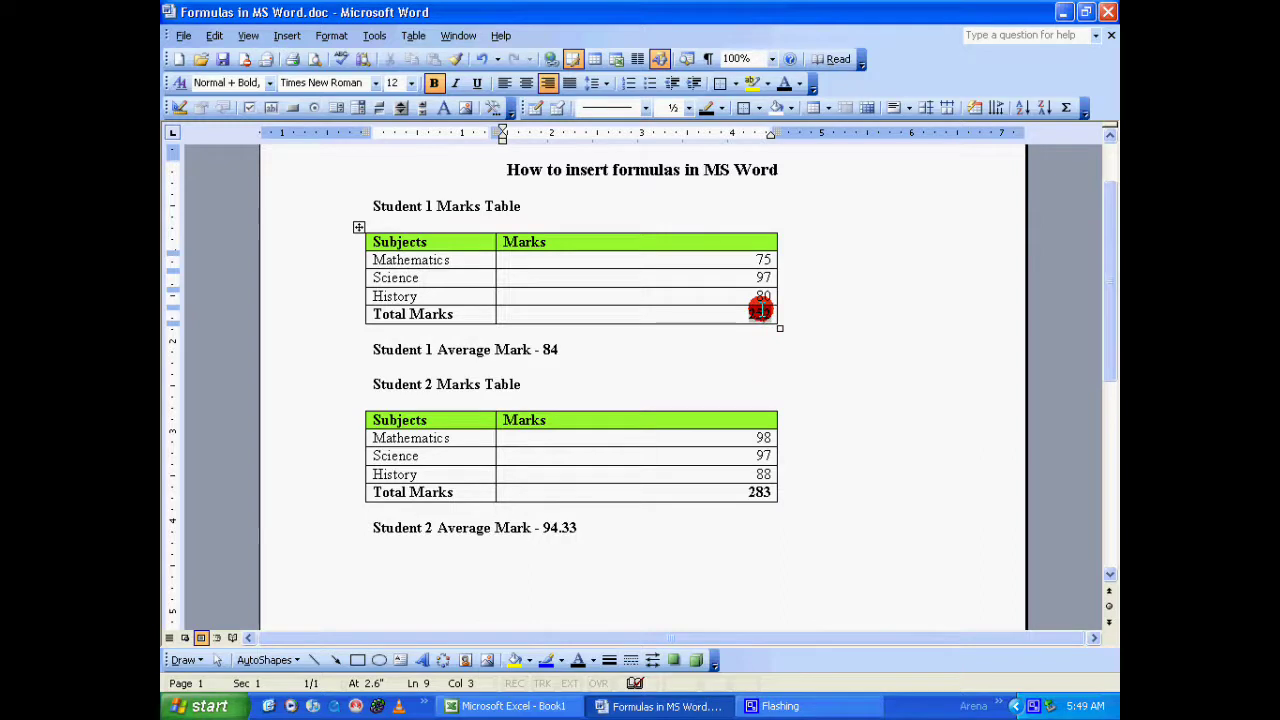
{"action": "key", "text": "shift+F9"}
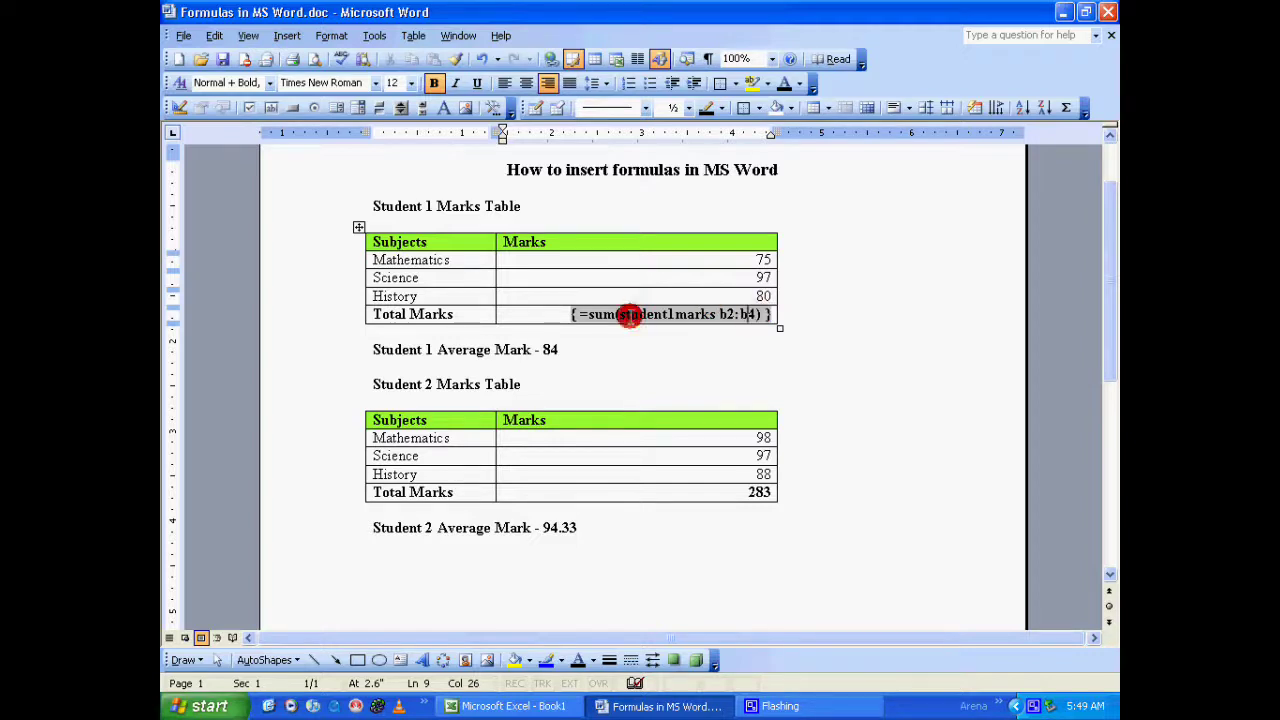
{"action": "right_click", "coordinate": [650, 315]}
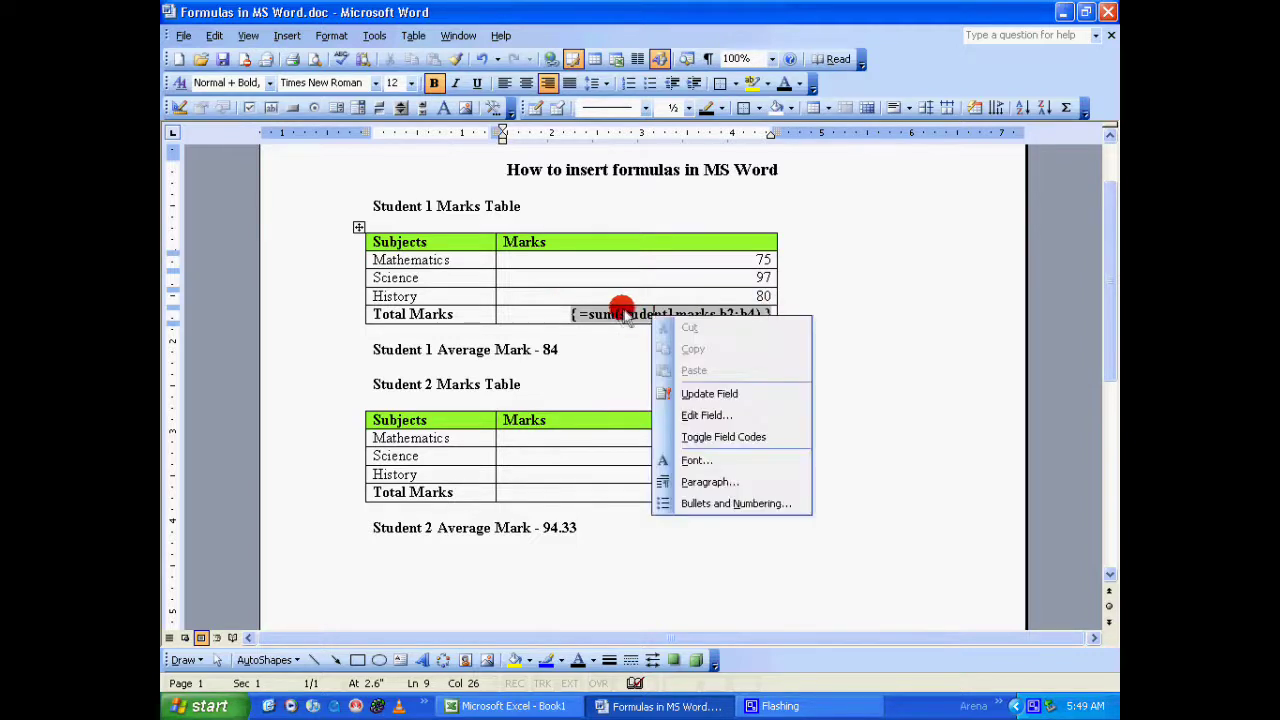
{"action": "left_click", "coordinate": [712, 393]}
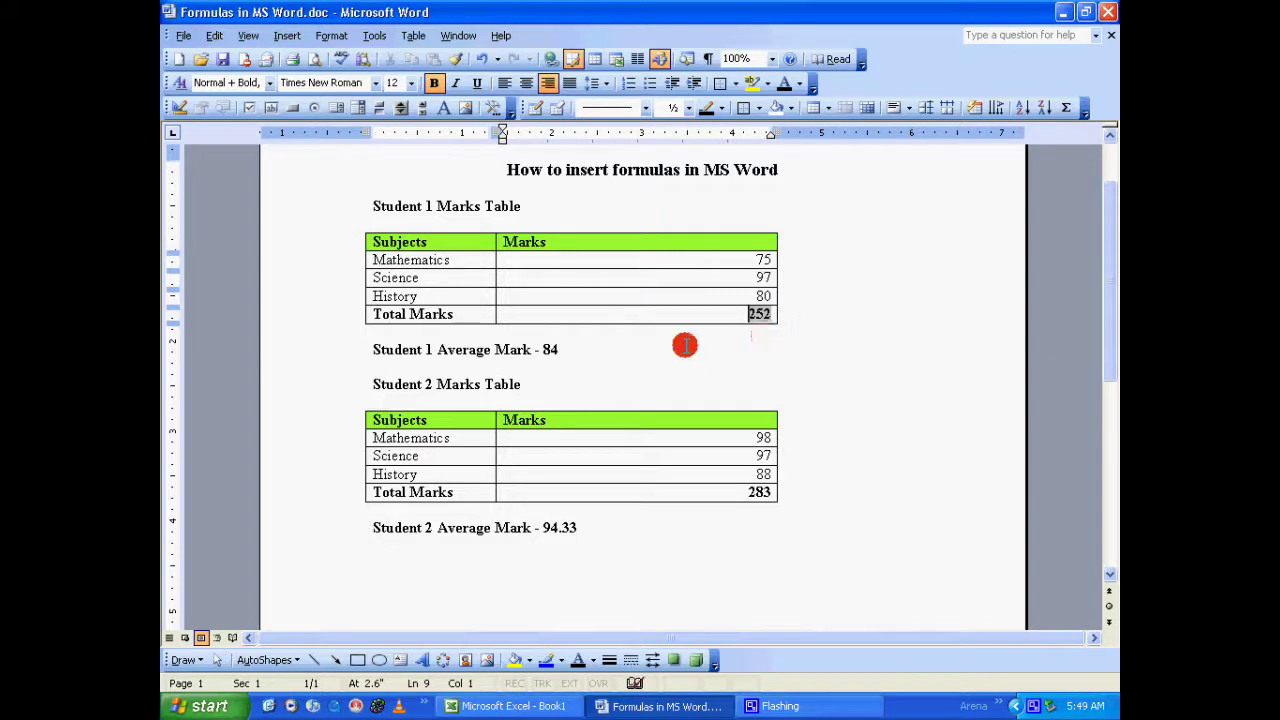
{"action": "left_click", "coordinate": [691, 346]}
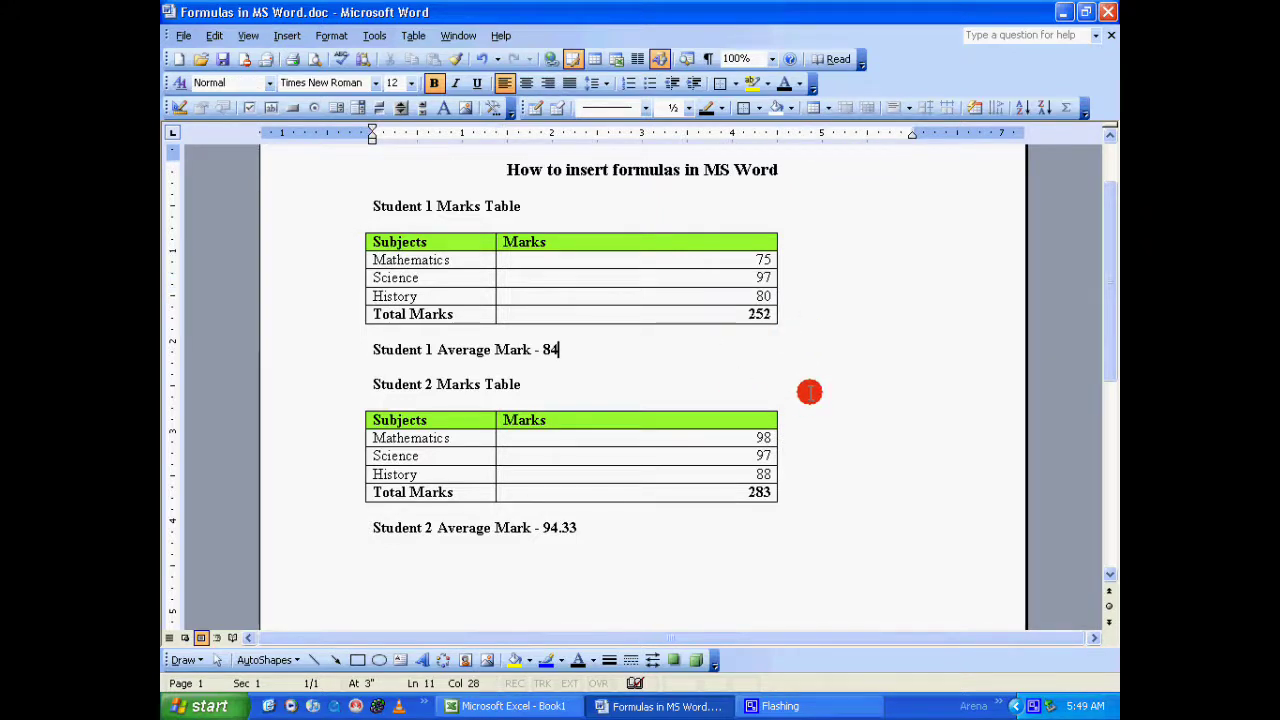